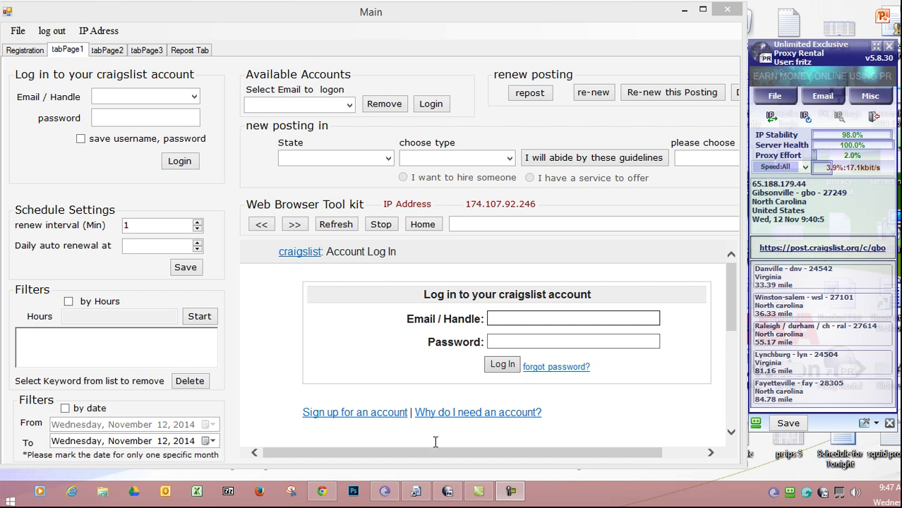
- Bring the greensboro craigslist Chrome window forward and choose 'job offered' as the posting type
mouse_move(326, 499)
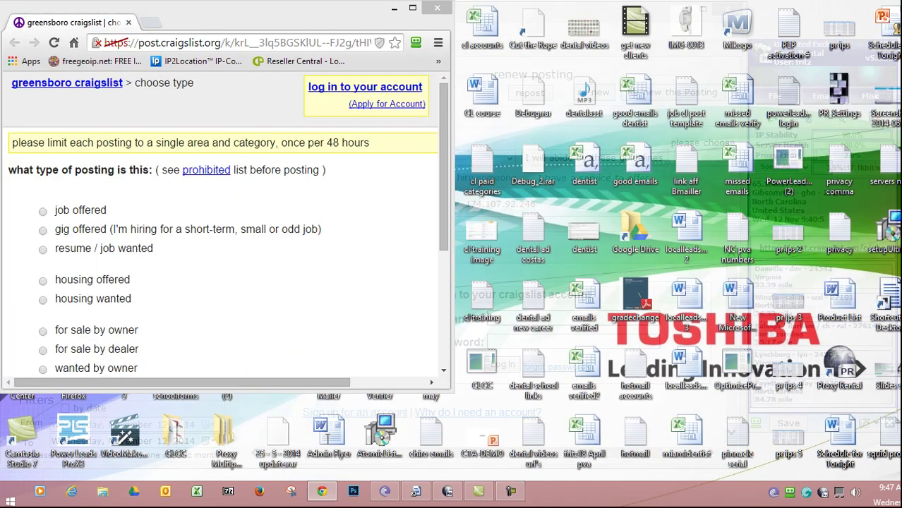
click(326, 441)
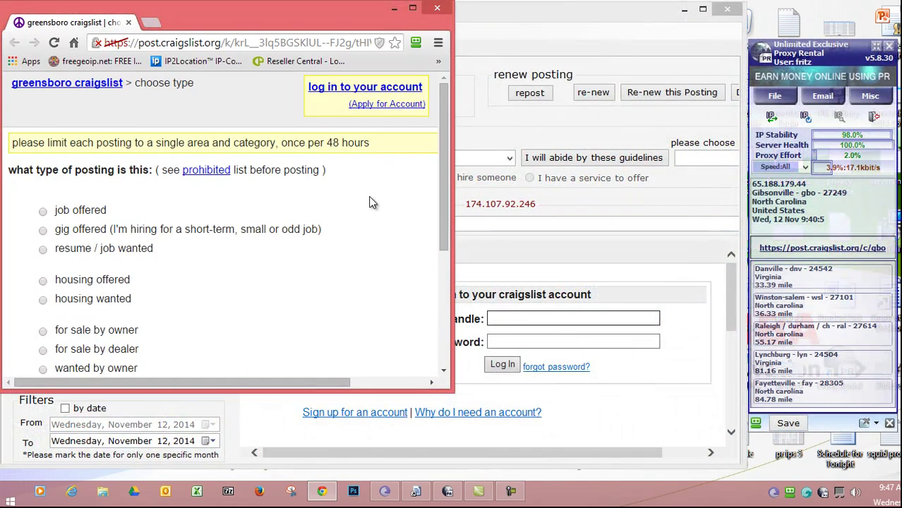
drag(276, 12, 294, 21)
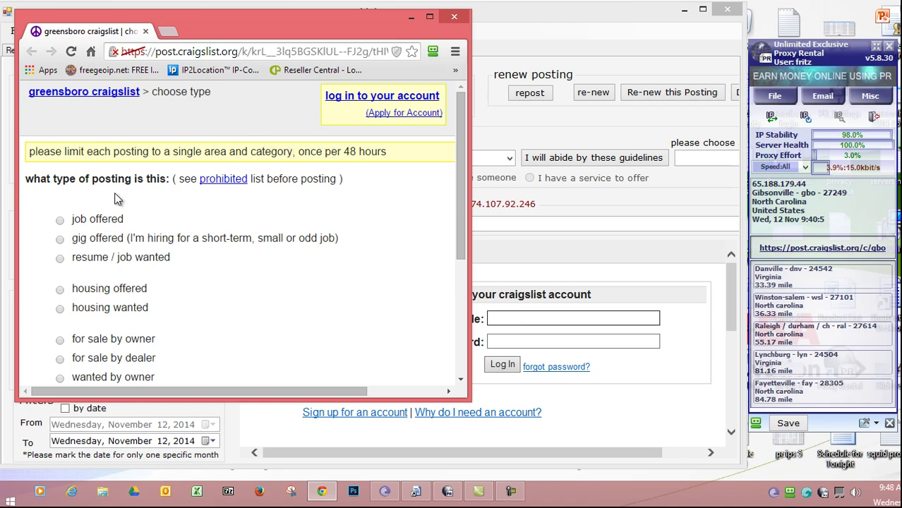
drag(461, 125, 463, 133)
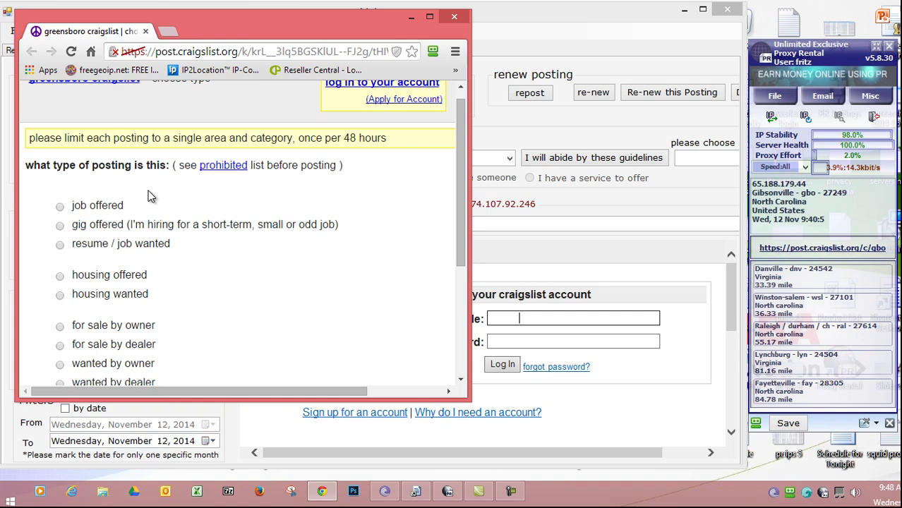
click(60, 209)
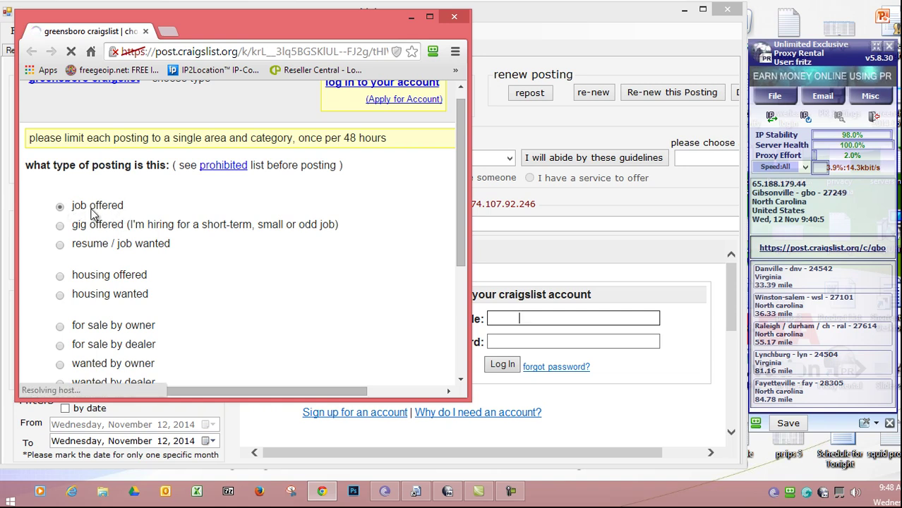
drag(463, 232, 454, 339)
- Continue past the jobs posting guidelines and follow 'Apply for Account' to the craigslist signup
click(46, 348)
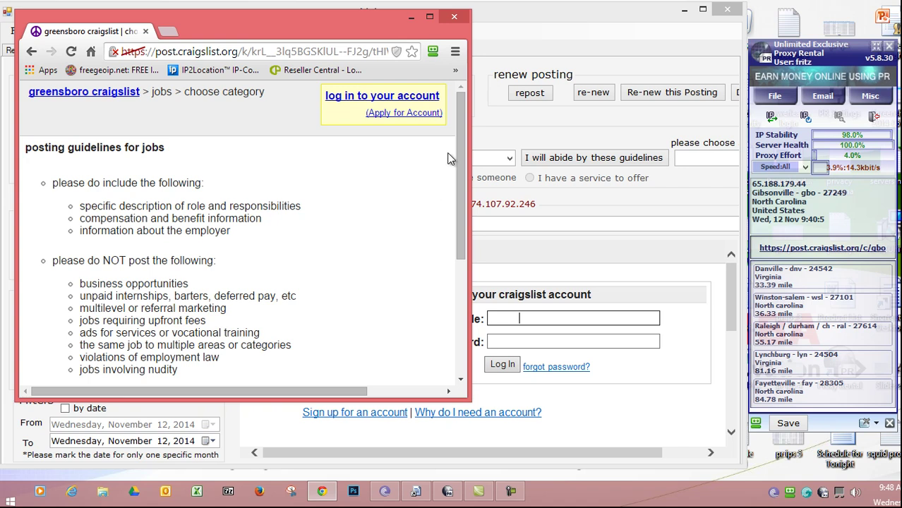
drag(457, 157, 454, 148)
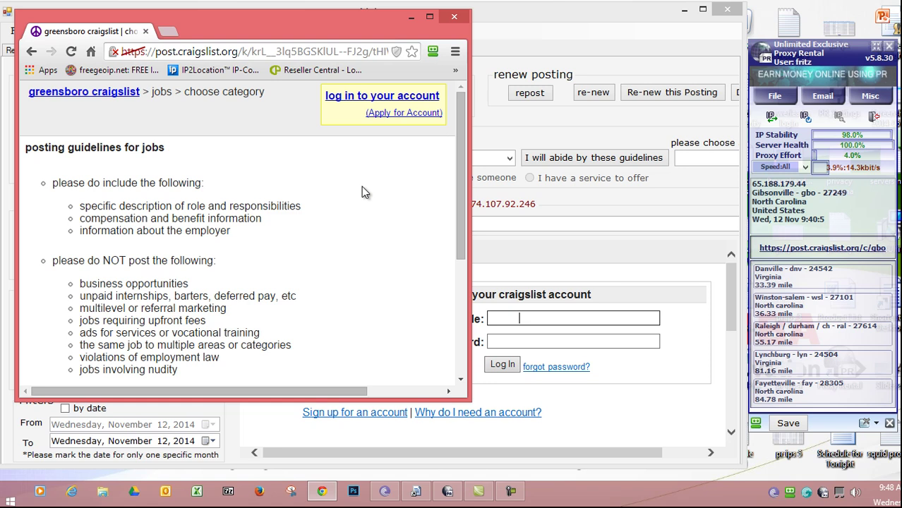
click(399, 114)
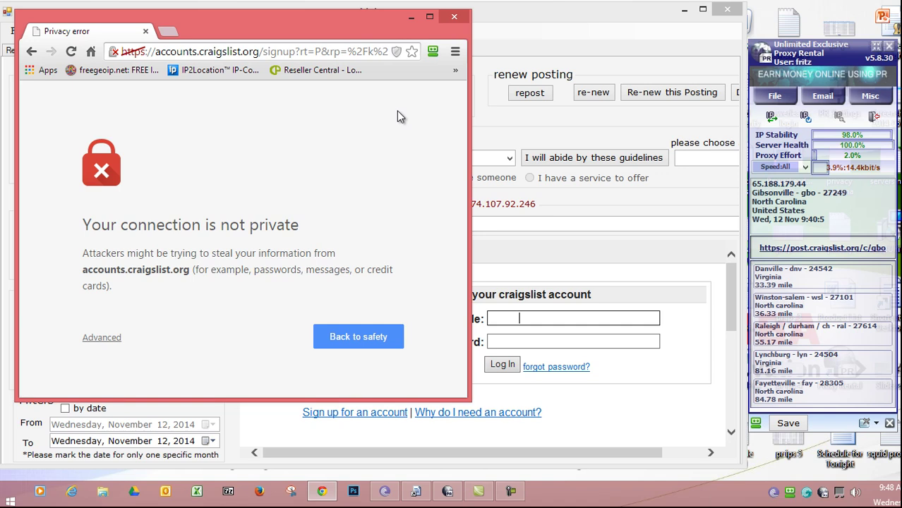
- Proceed past the privacy warning to accounts.craigslist.org, then minimize Chrome to reveal the posting tool
click(106, 338)
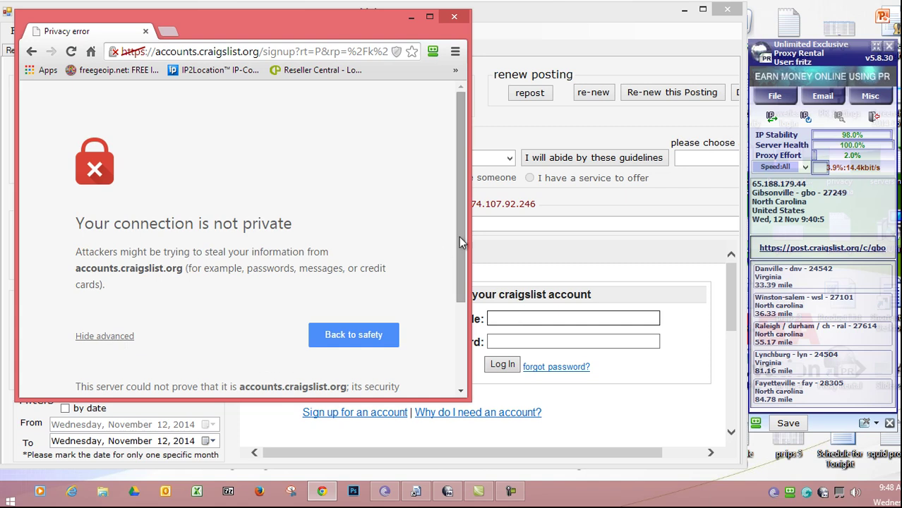
drag(459, 236, 458, 309)
click(179, 339)
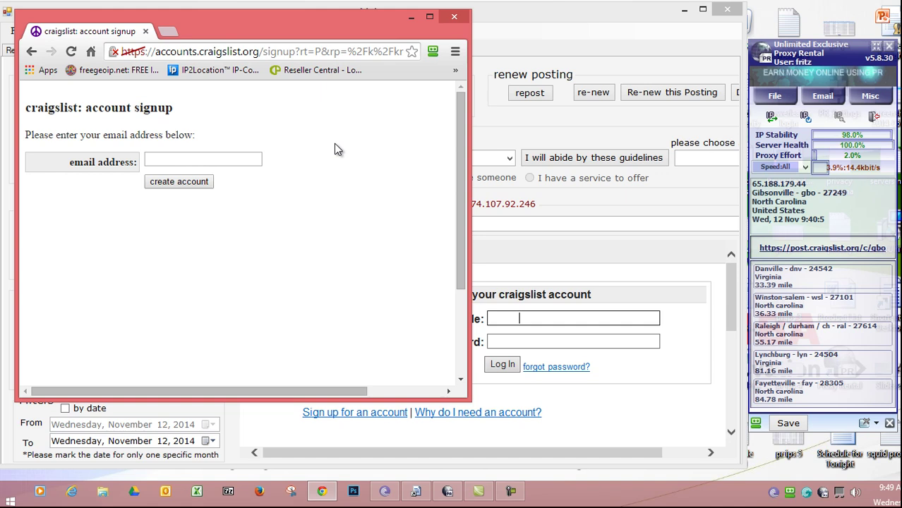
click(410, 17)
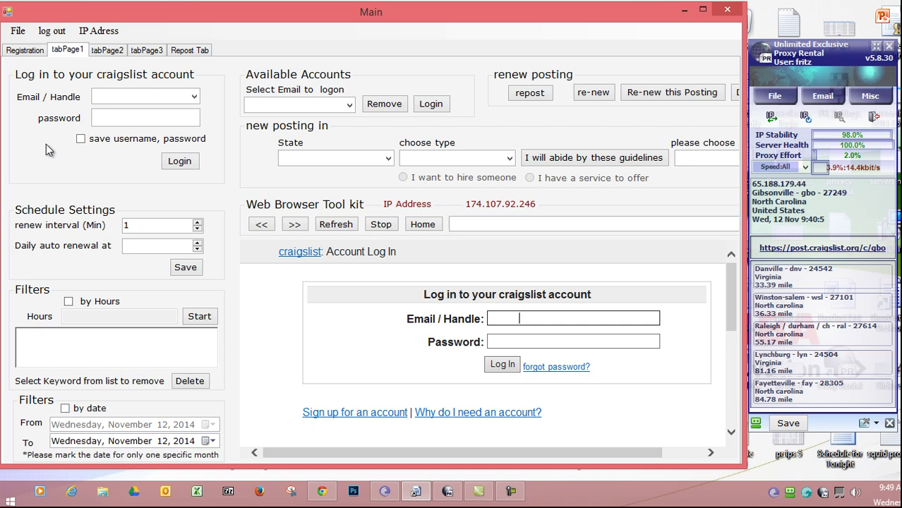
- Enter the account e-mail and password in tabPage1's craigslist login fields
click(125, 92)
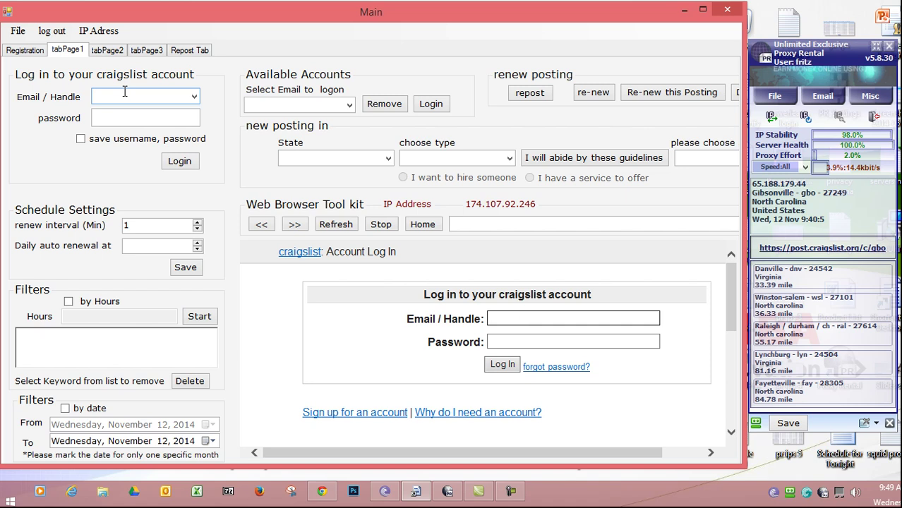
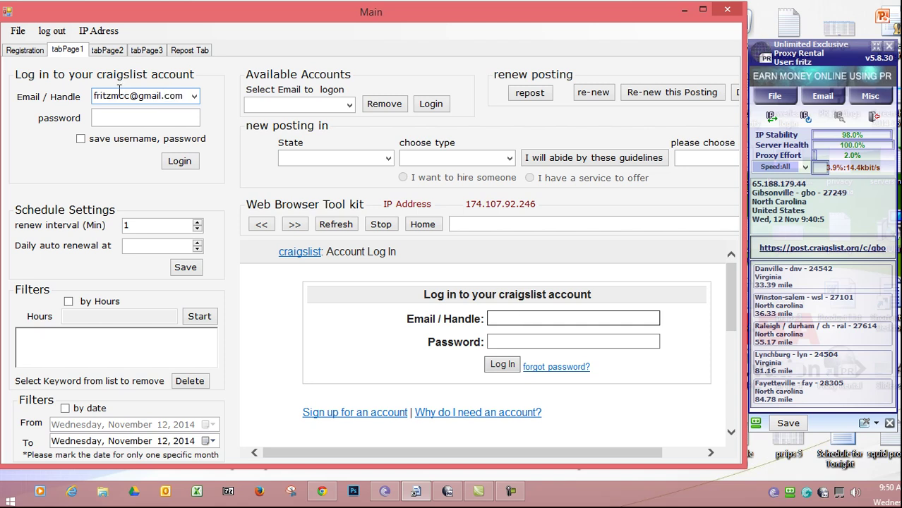
click(153, 122)
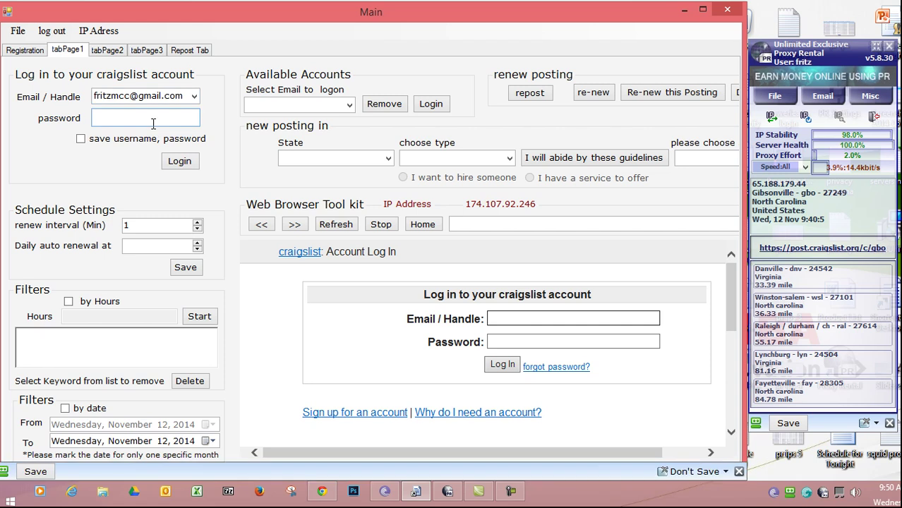
text(******)
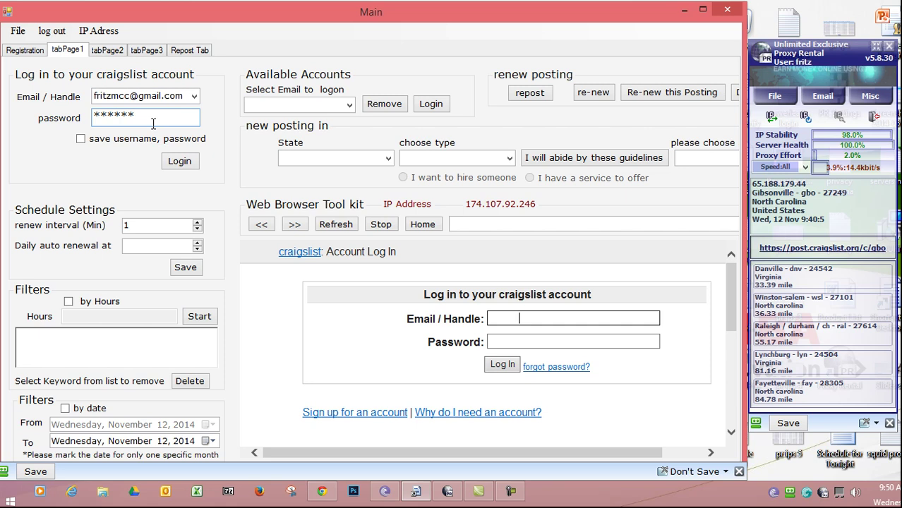
text(****)
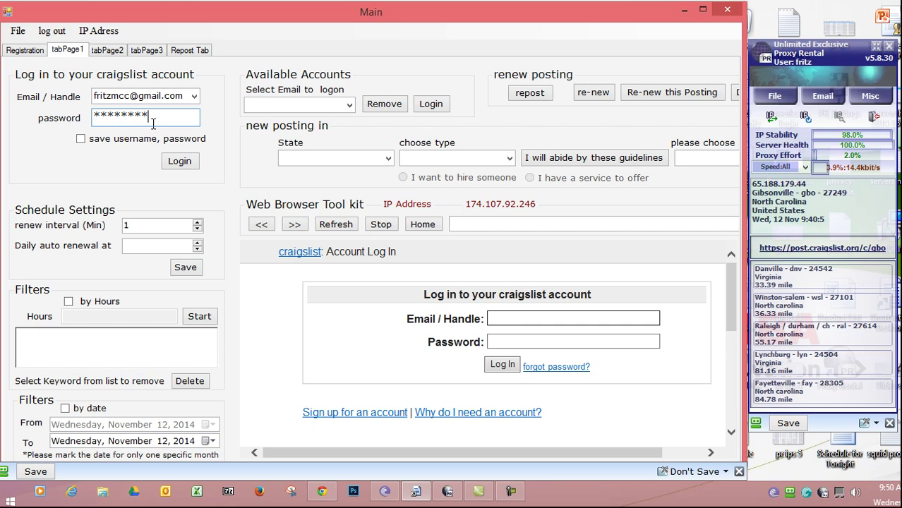
click(180, 162)
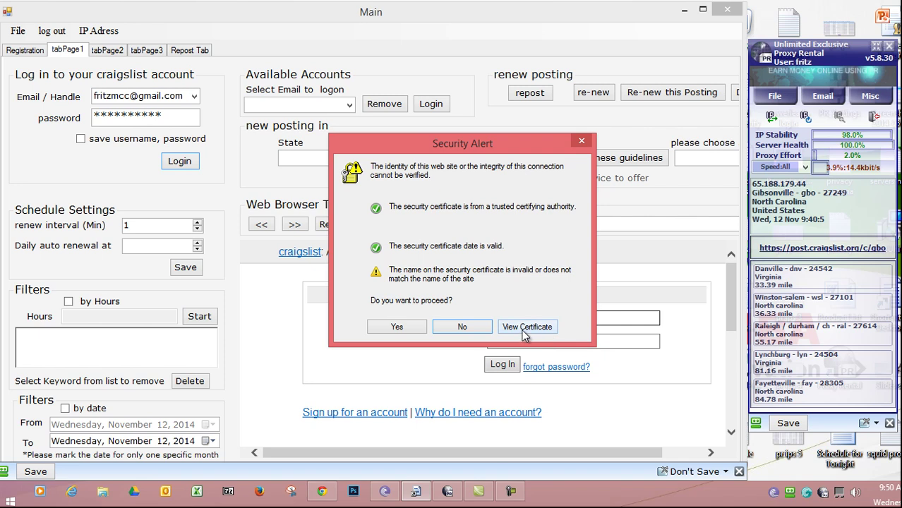
click(396, 328)
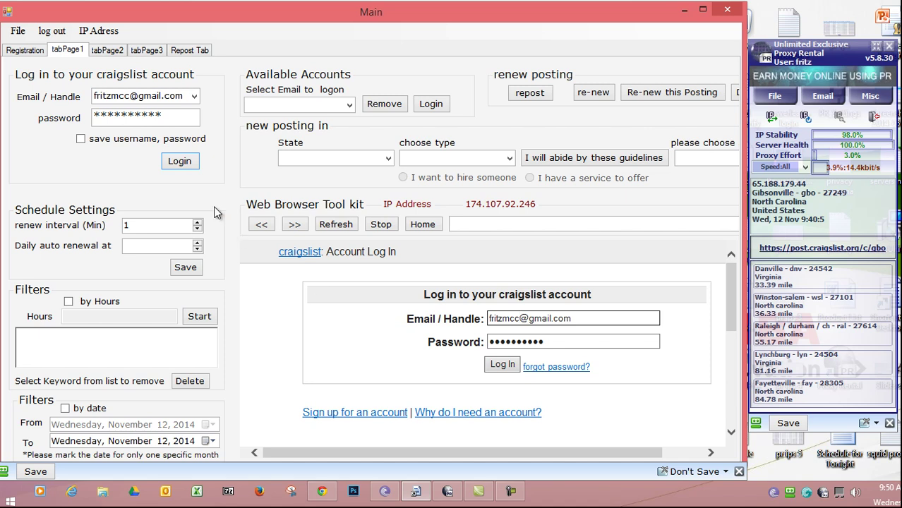
drag(731, 272, 731, 256)
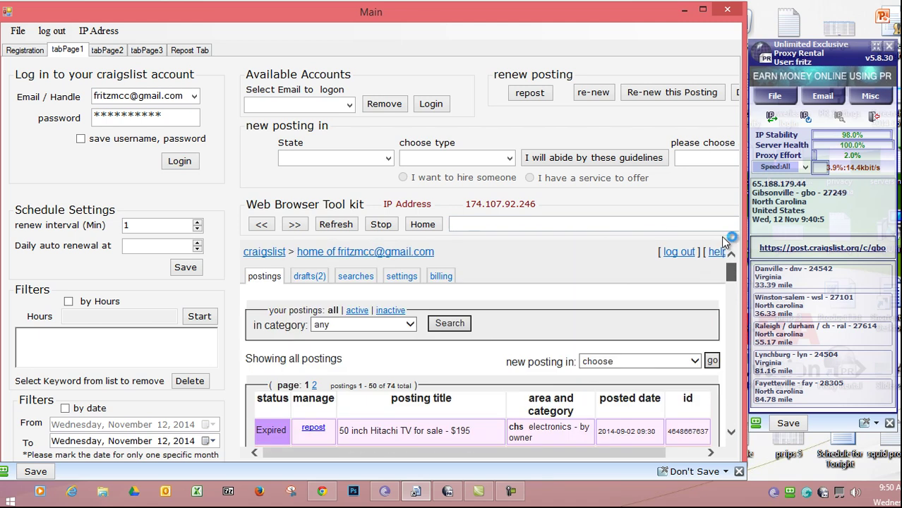
scroll(731, 275, down, 1)
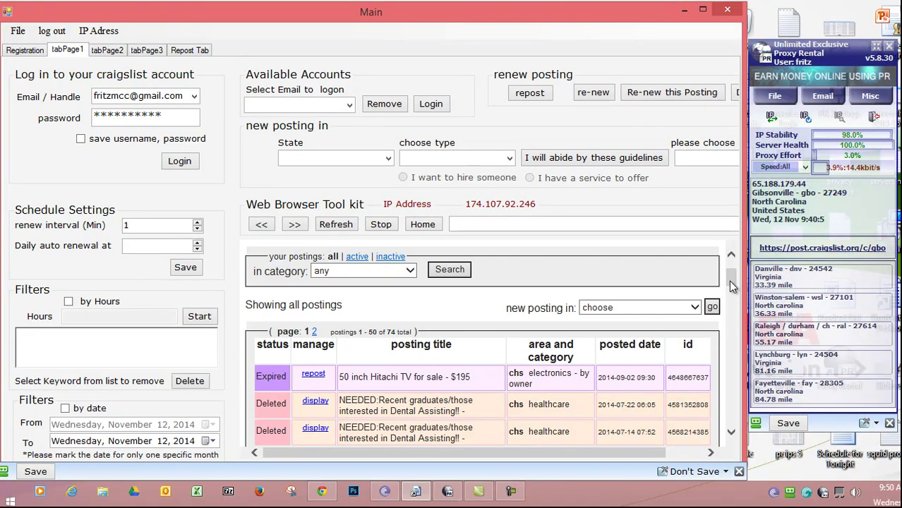
drag(731, 279, 730, 265)
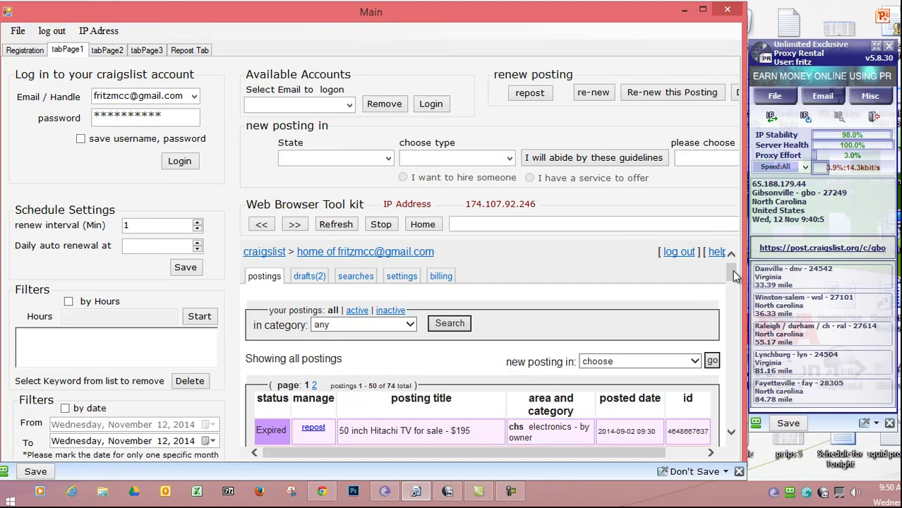
scroll(736, 281, down, 3)
scroll(737, 282, up, 3)
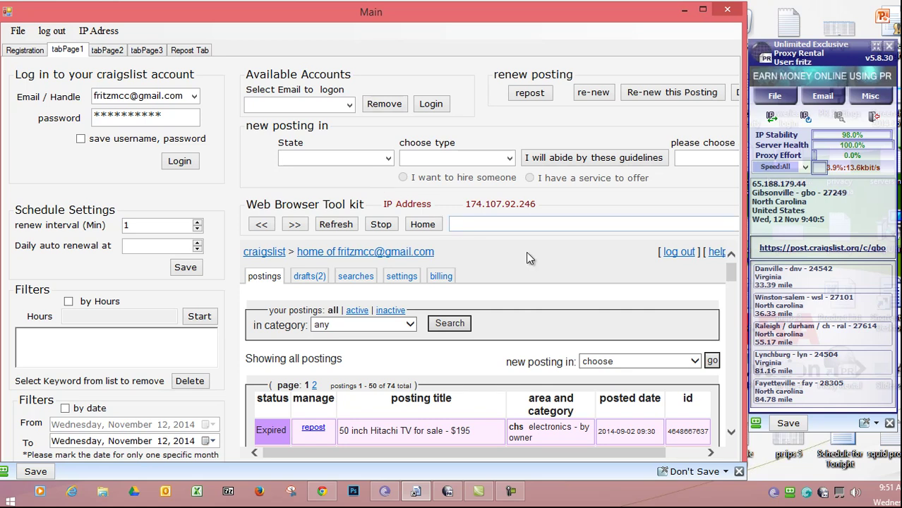
- Select greensboro, nc, us from the 'new posting in' city dropdown
click(695, 361)
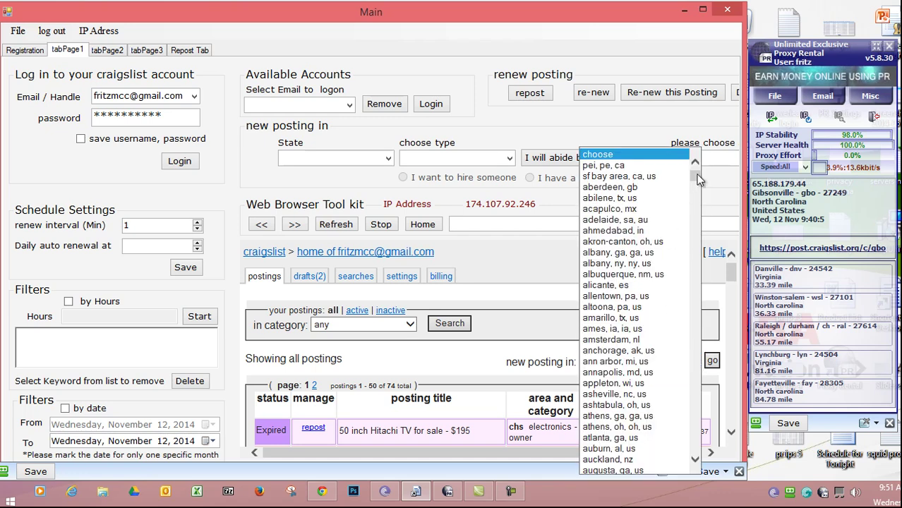
drag(697, 180, 686, 269)
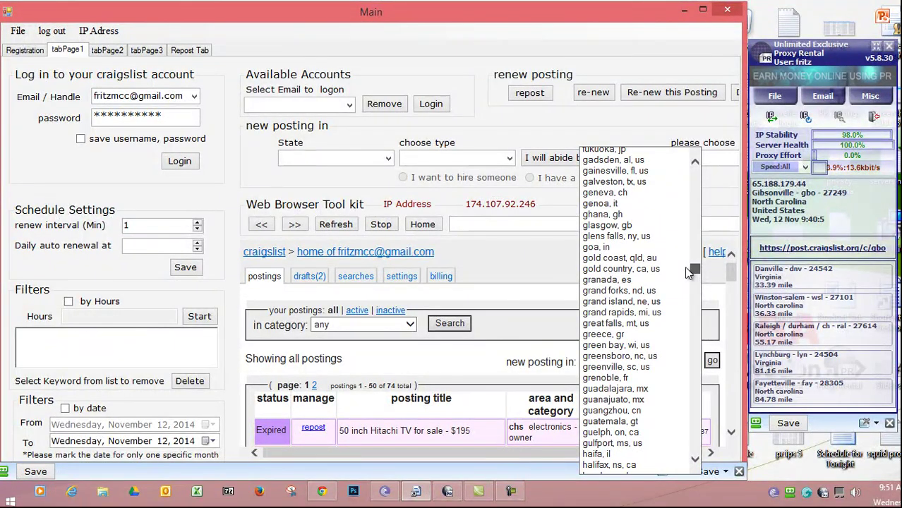
drag(688, 273, 687, 274)
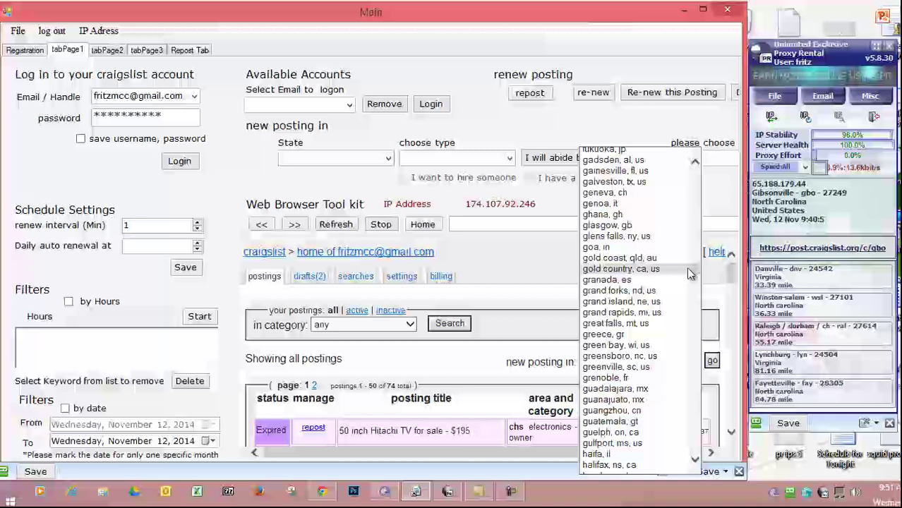
click(637, 357)
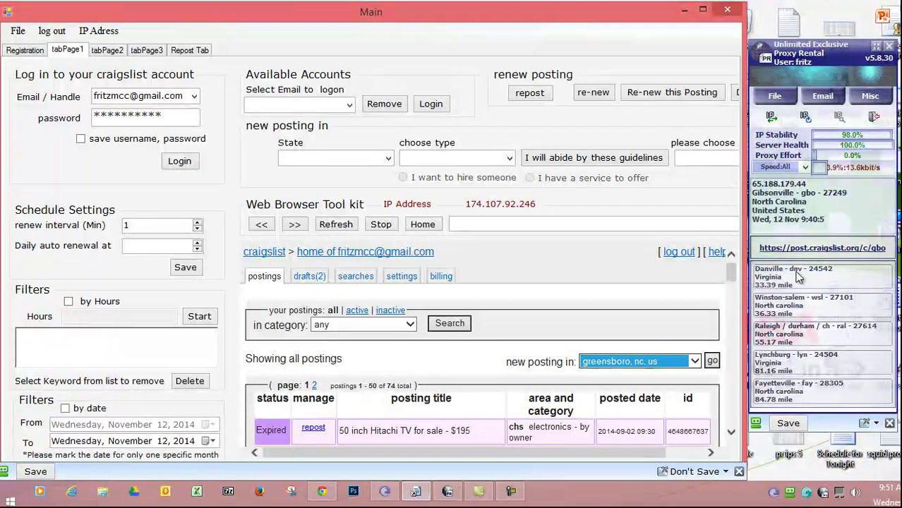
- Start the greensboro posting with 'go' and accept the Security Alert certificate warning
click(712, 361)
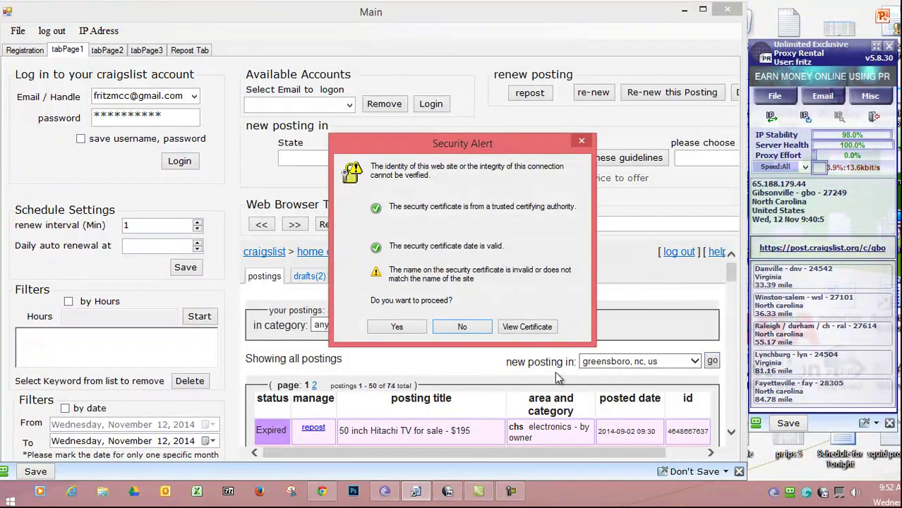
click(397, 327)
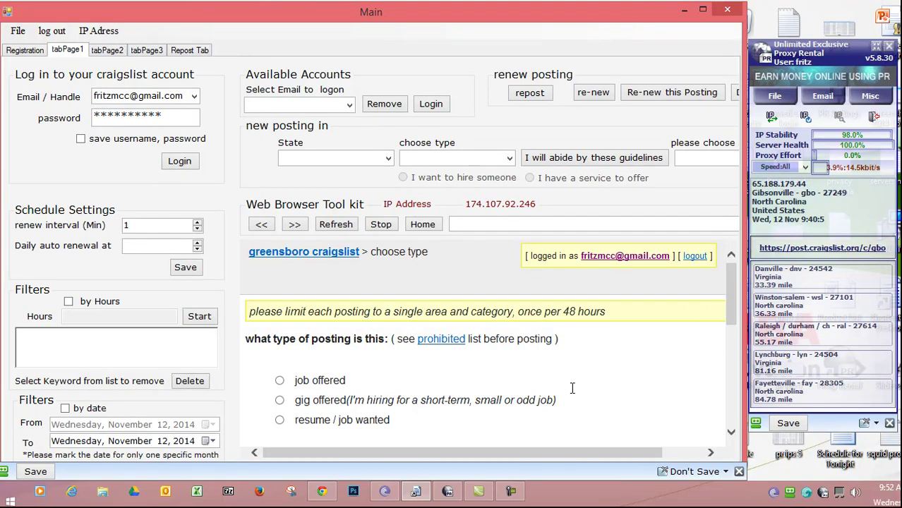
drag(730, 277, 759, 413)
scroll(430, 285, up, 10)
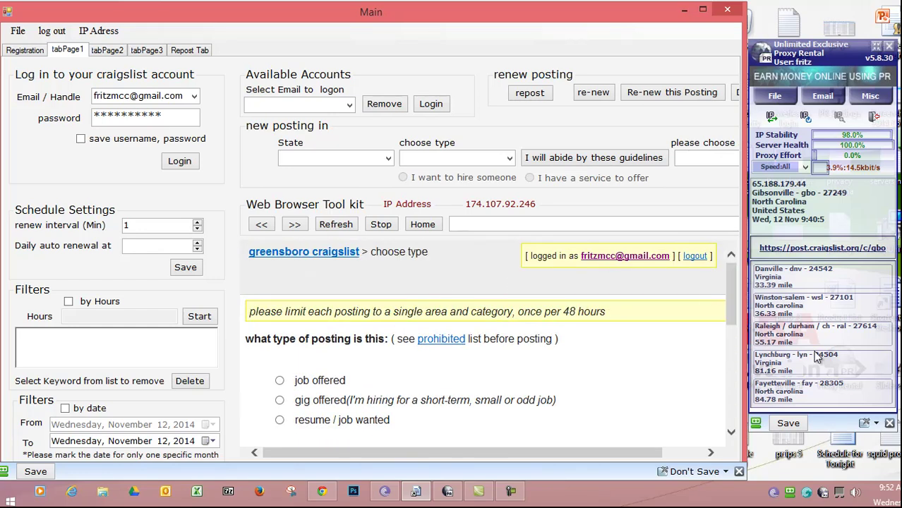
drag(730, 288, 721, 269)
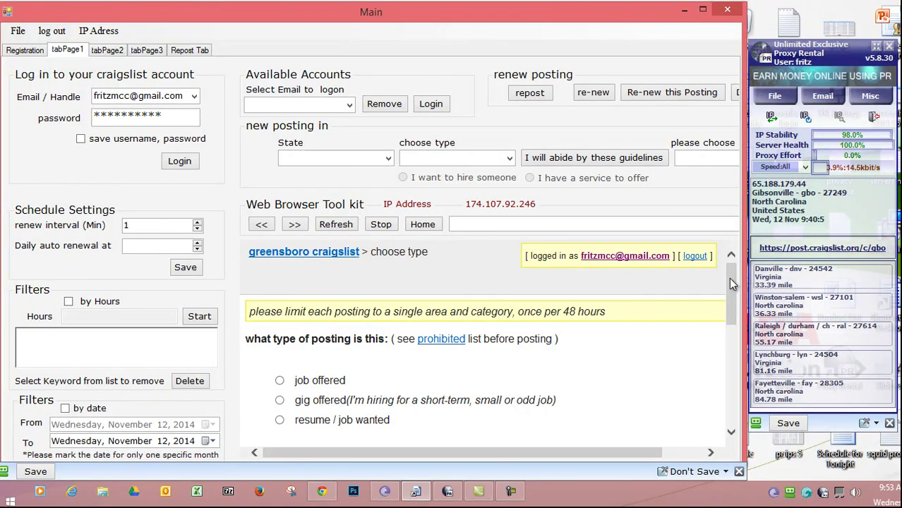
drag(734, 282, 710, 310)
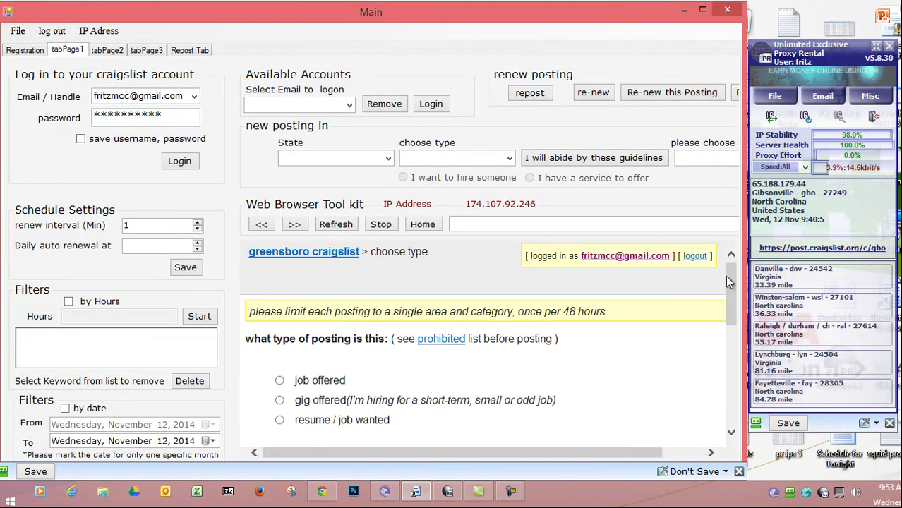
drag(727, 275, 741, 398)
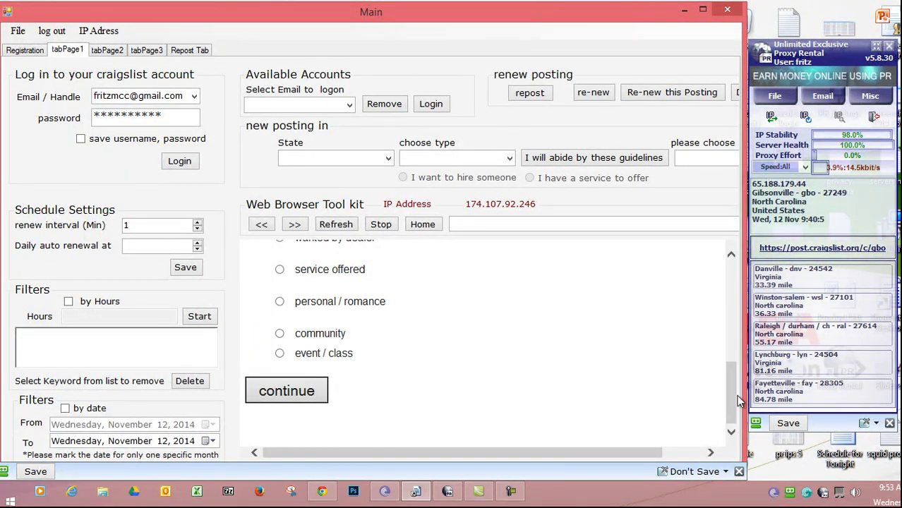
scroll(713, 381, up, 5)
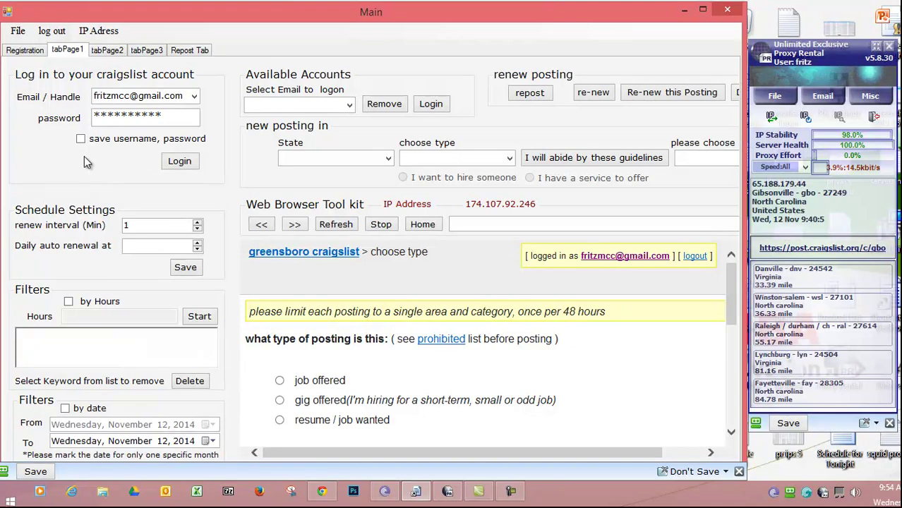
- Log out of craigslist and log back in with the saved credentials
click(52, 32)
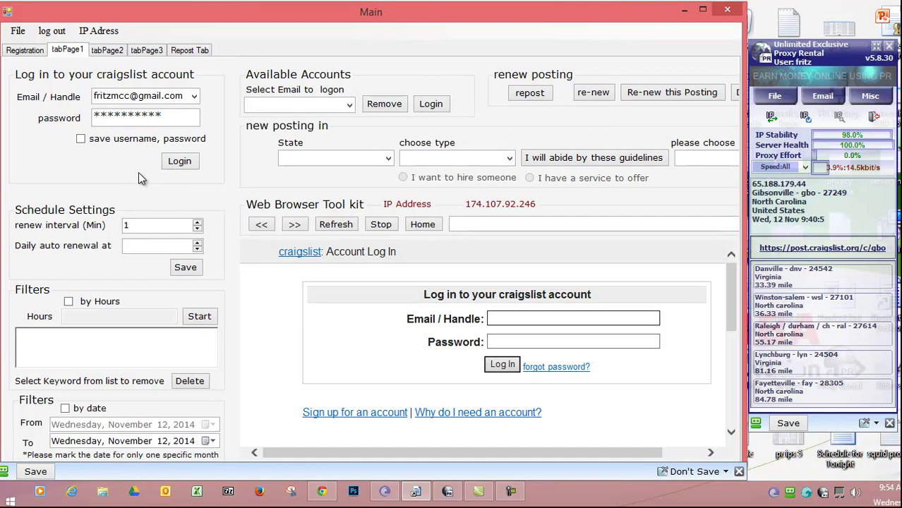
click(178, 162)
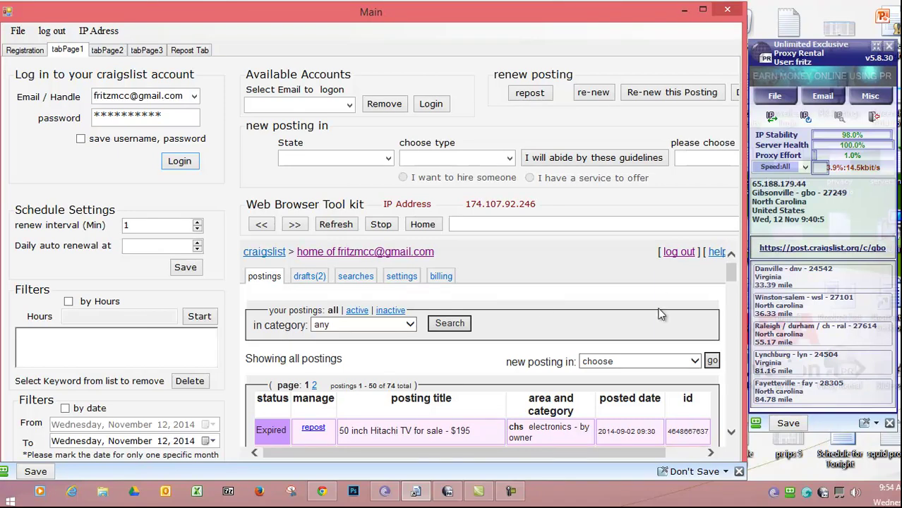
drag(733, 281, 734, 266)
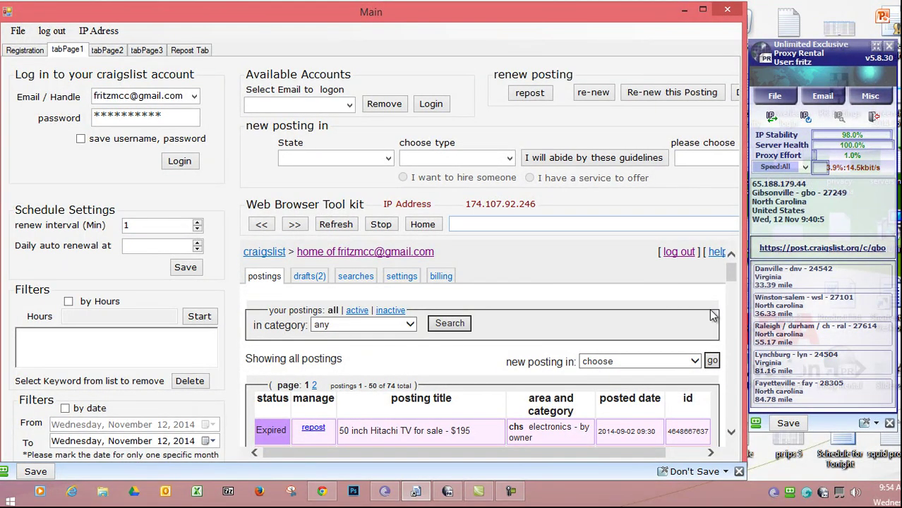
drag(734, 277, 731, 269)
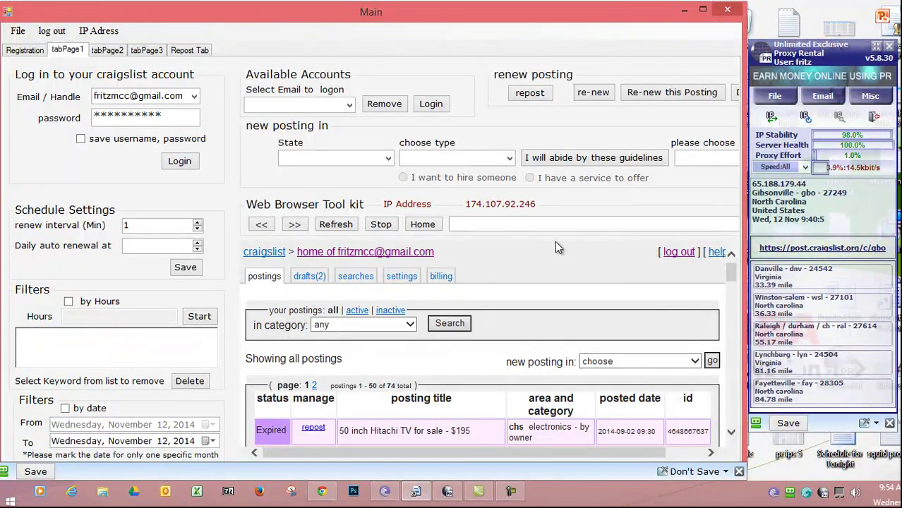
drag(734, 277, 736, 364)
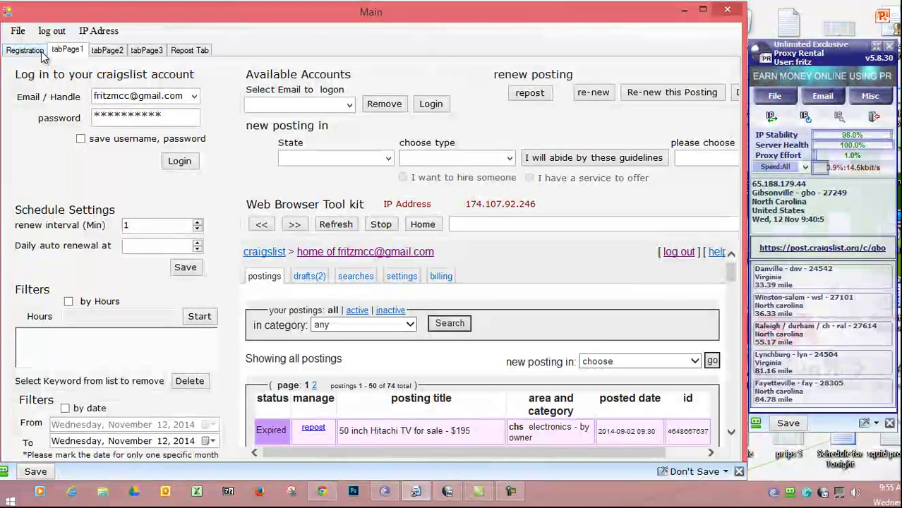
- Step through the tool's tabs, ending on tabPage3 with map, image and phone verification sections
click(41, 54)
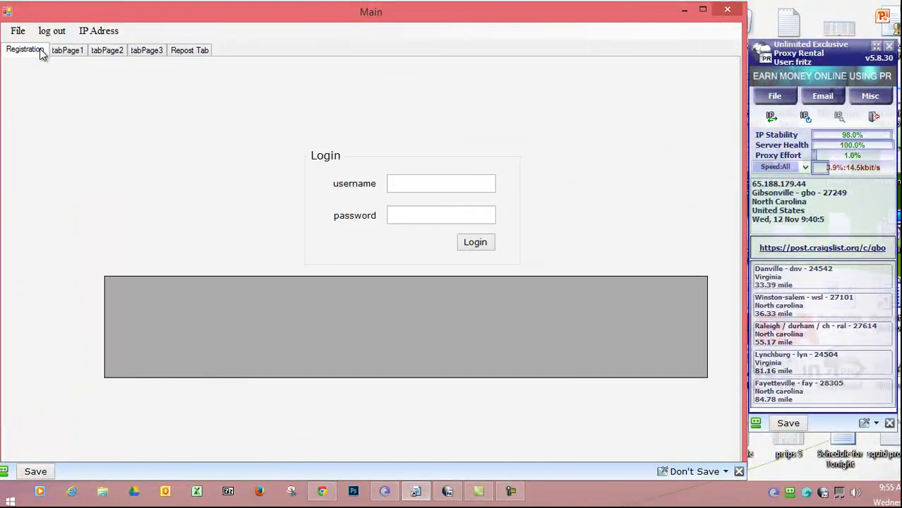
click(67, 51)
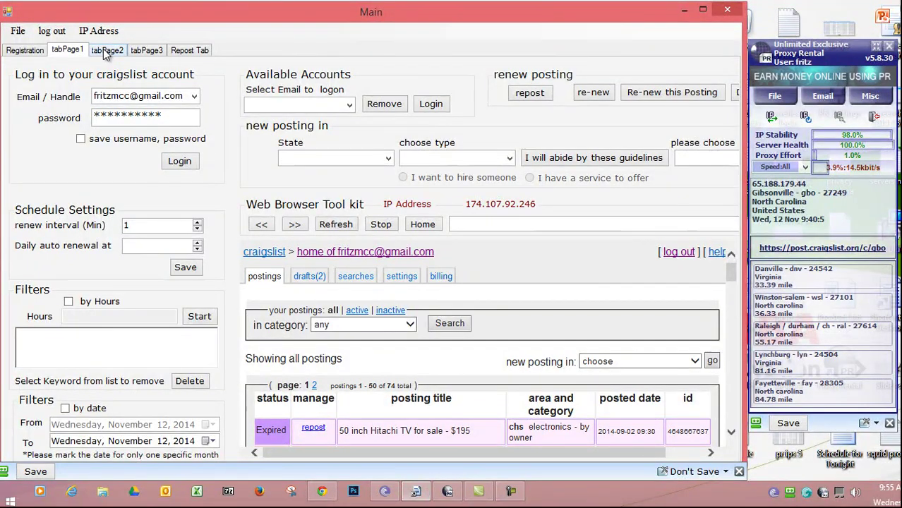
click(106, 52)
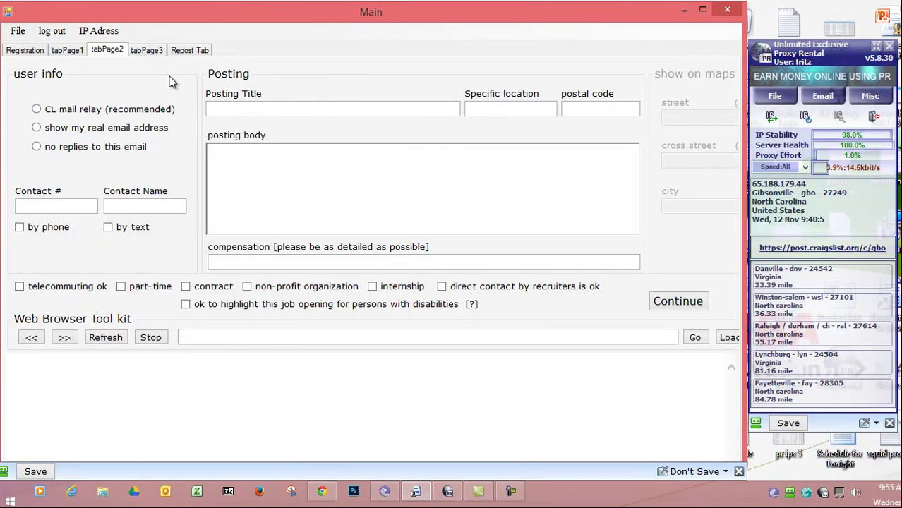
click(147, 53)
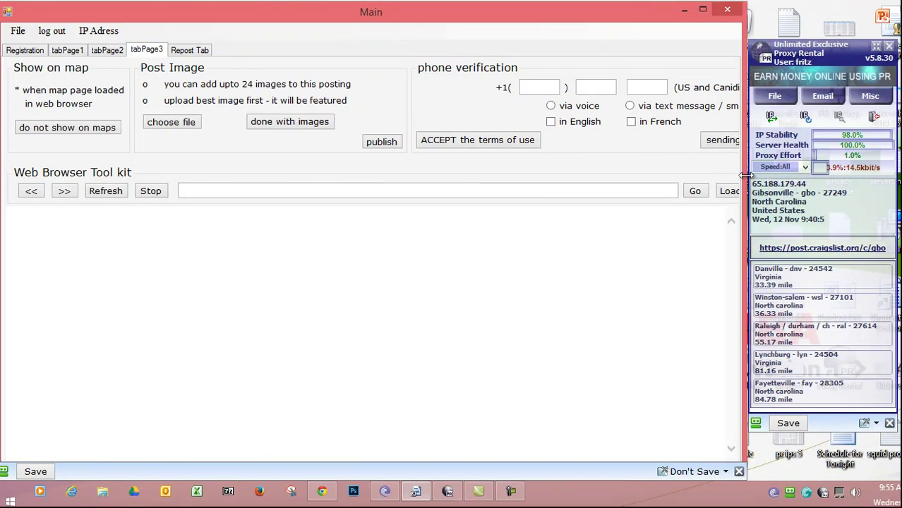
- Widen the Main window, select the area-code box, then switch to the Repost Tab
drag(747, 175, 776, 176)
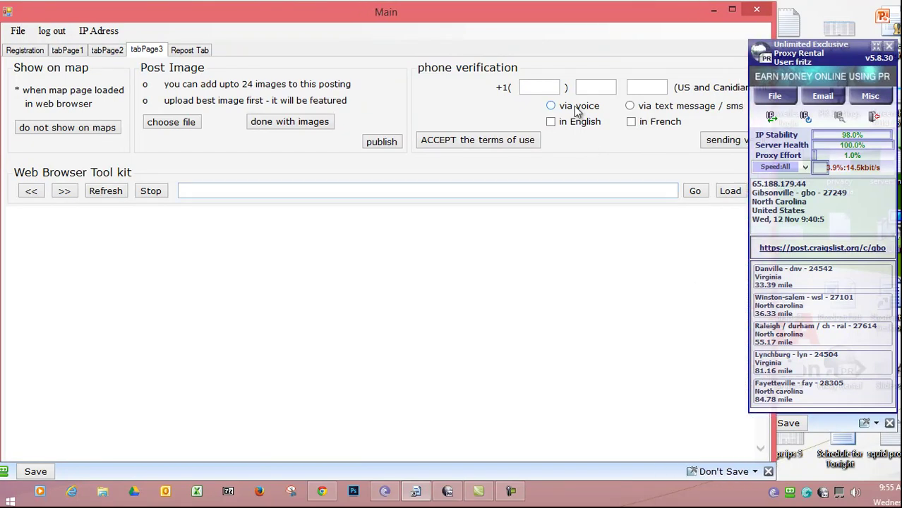
click(546, 90)
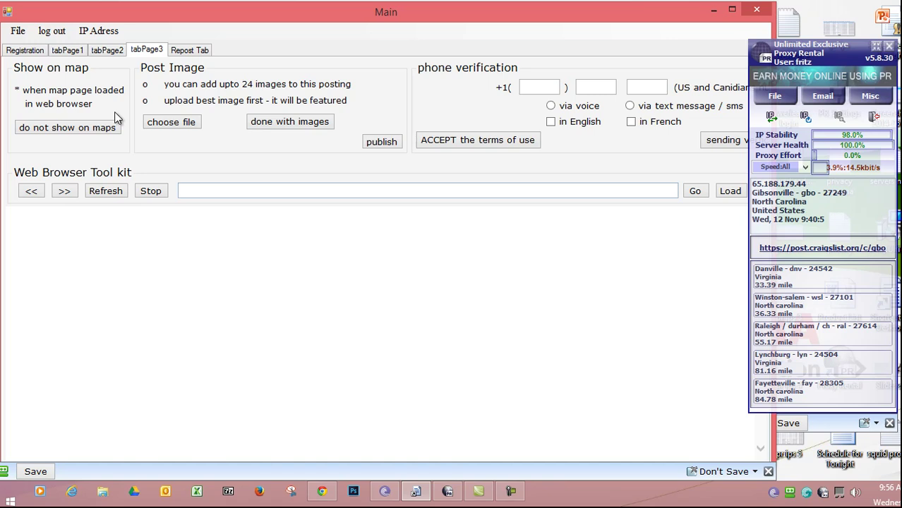
click(184, 52)
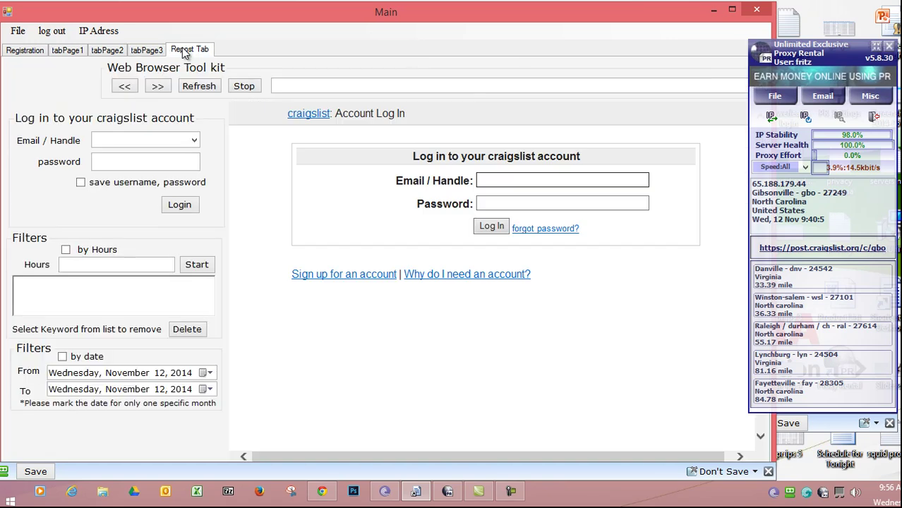
- Clear the tool's history via File > clear history, confirm, and run the IP Adress check
click(19, 32)
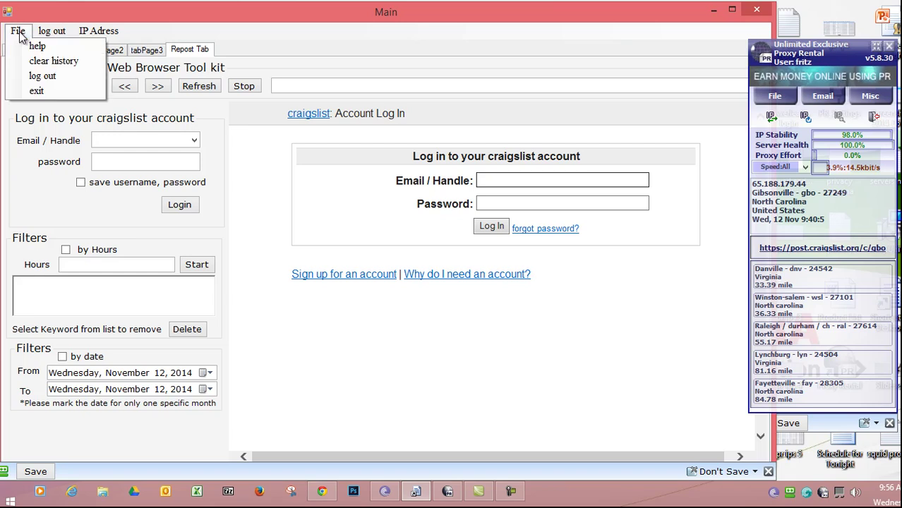
click(34, 65)
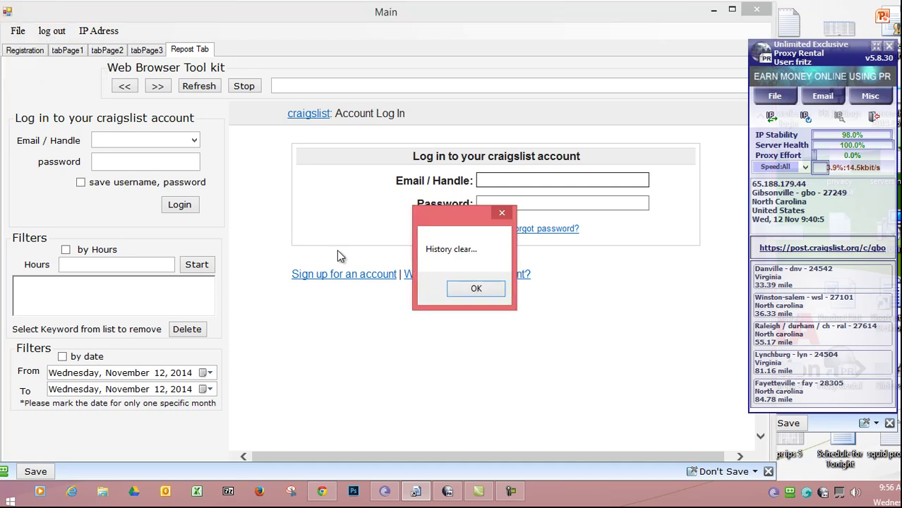
click(475, 288)
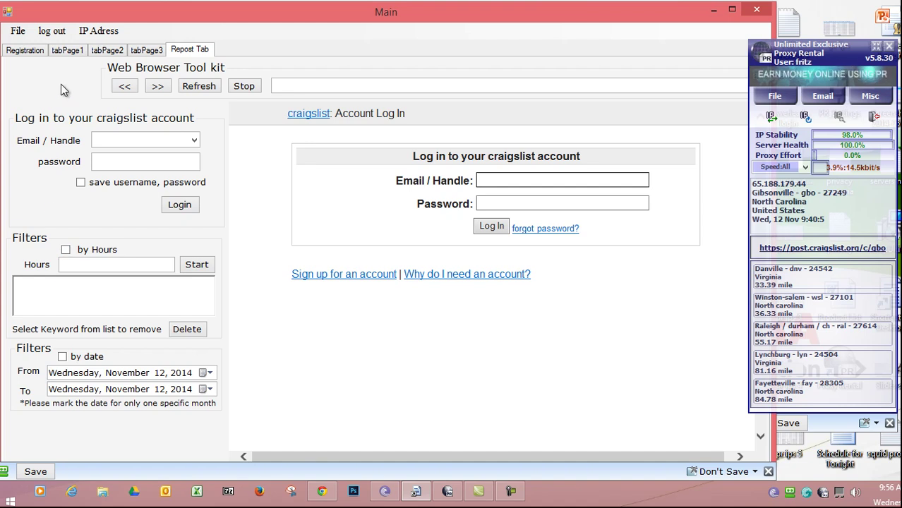
click(89, 36)
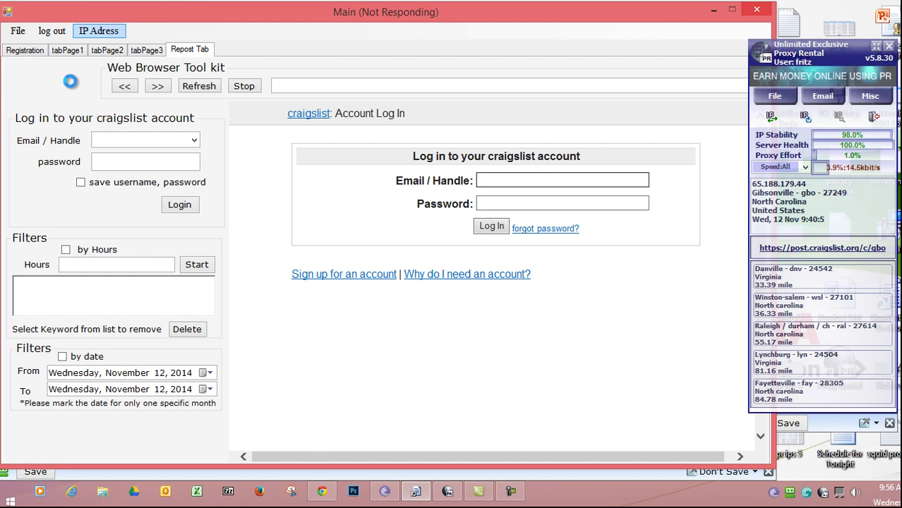
- Pause the Camtasia screen recording from its taskbar recorder controls
click(511, 492)
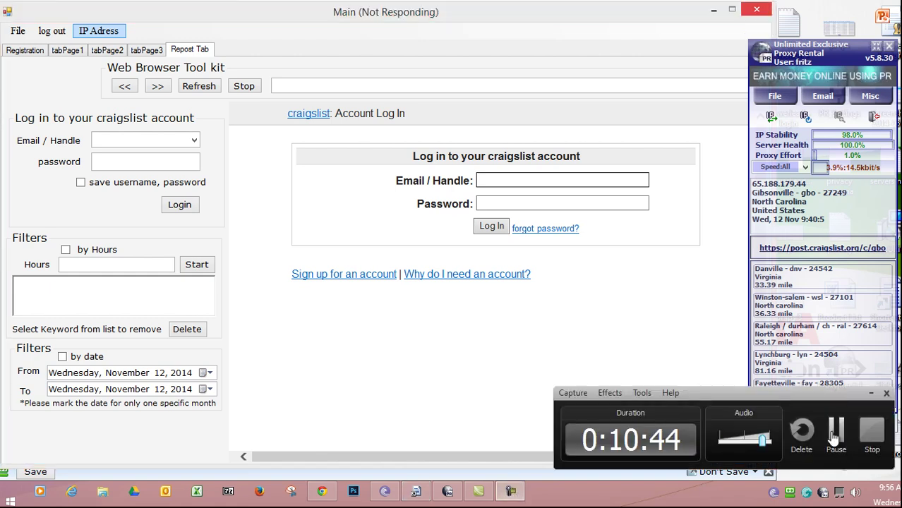
click(834, 438)
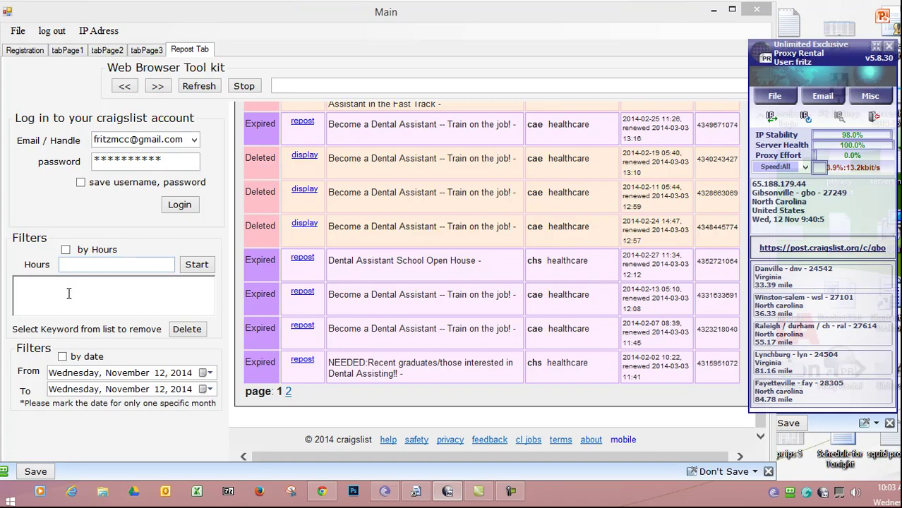
- Check 'by Hours', set the Hours box to 1, and start the filter run
click(66, 251)
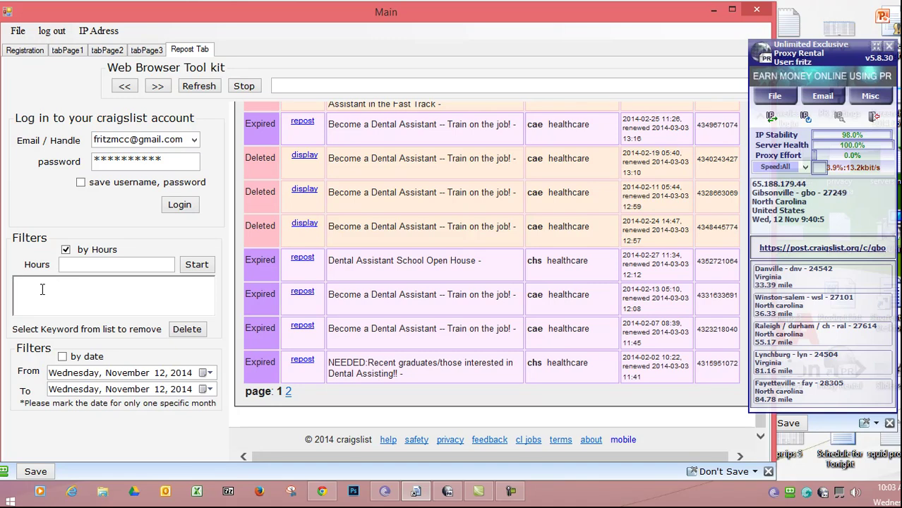
click(84, 265)
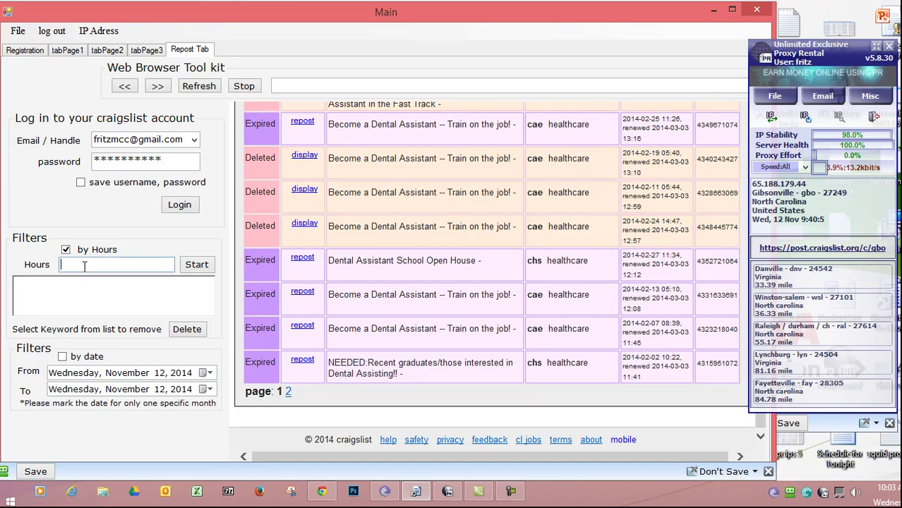
text(1)
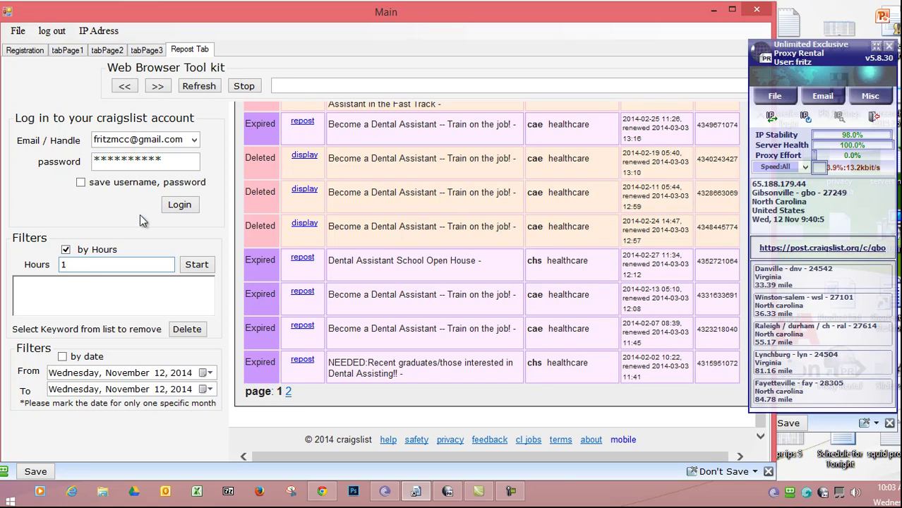
click(198, 265)
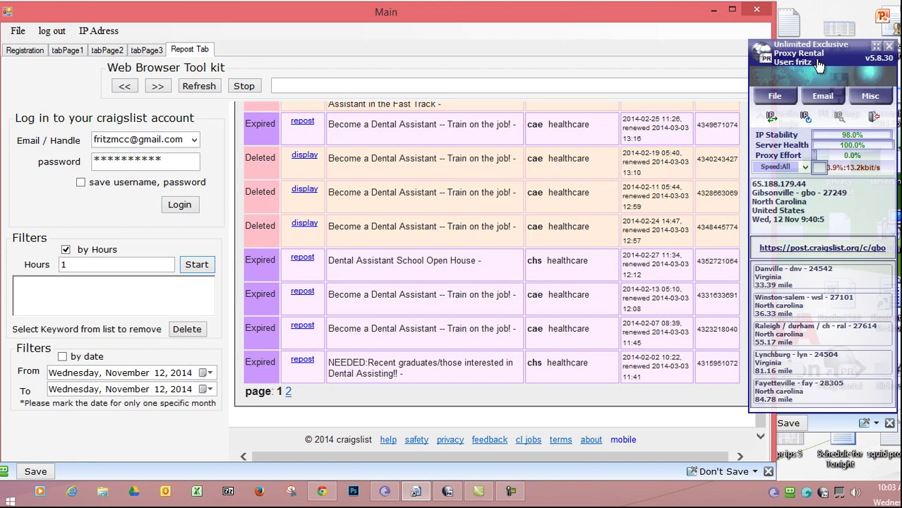
drag(819, 60, 843, 60)
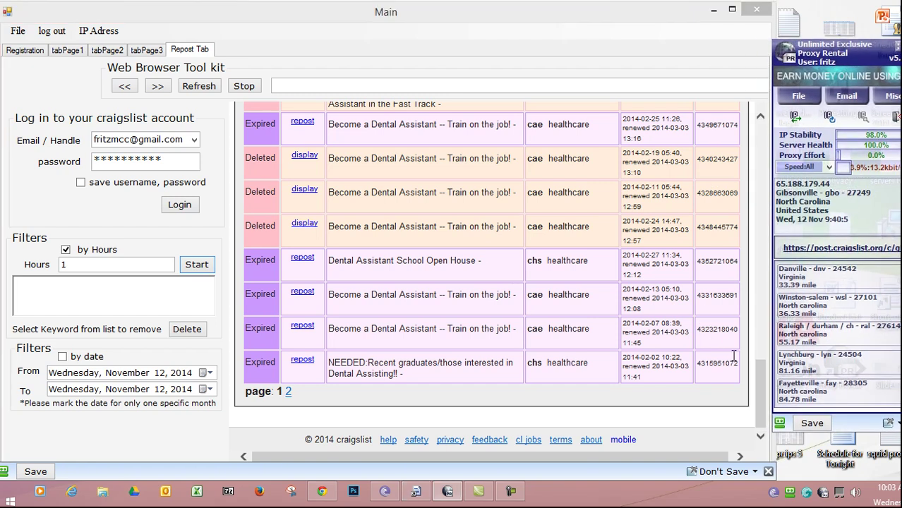
drag(760, 393, 768, 422)
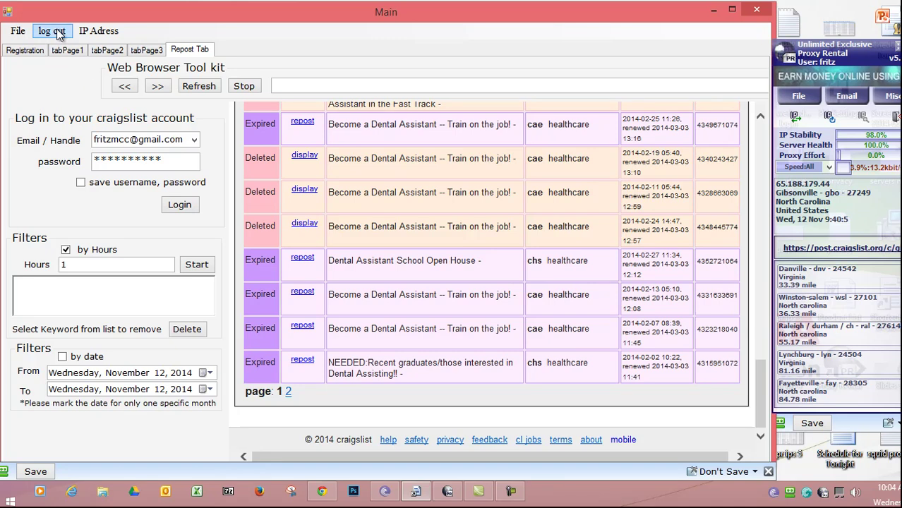
click(17, 33)
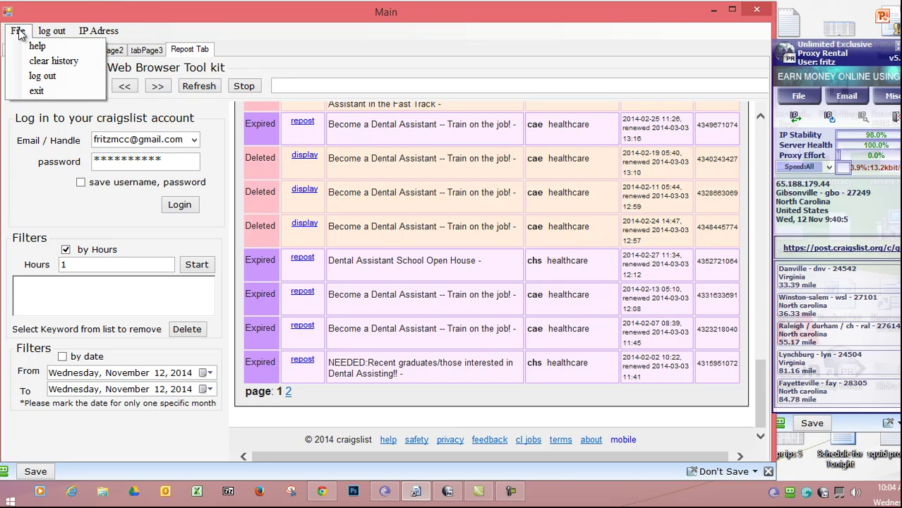
click(123, 114)
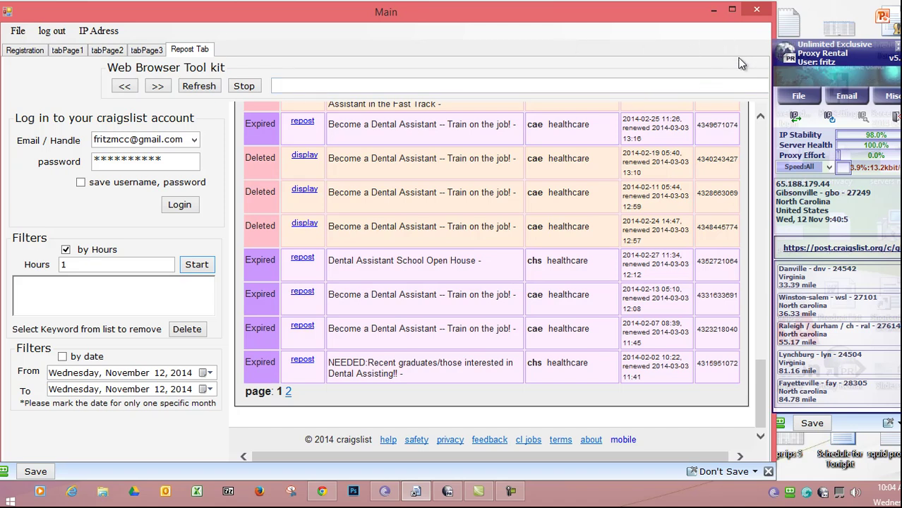
click(715, 11)
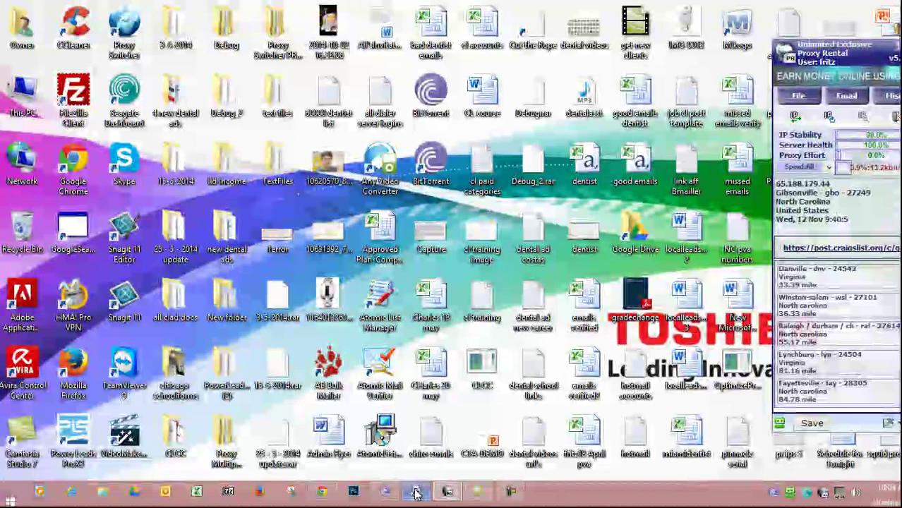
mouse_move(416, 493)
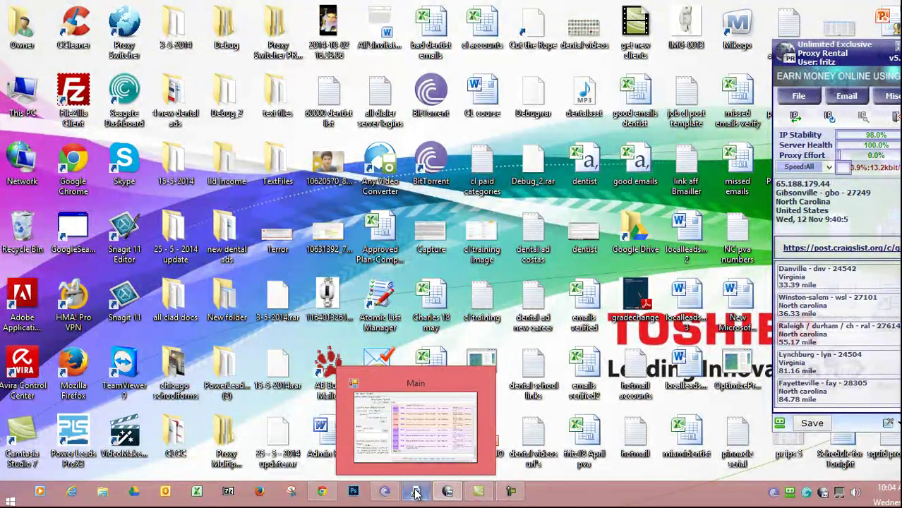
right_click(416, 492)
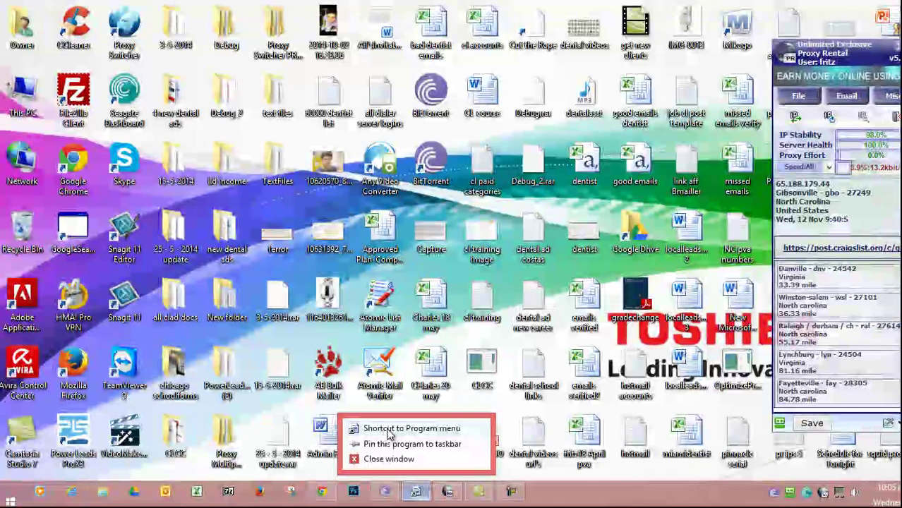
click(387, 434)
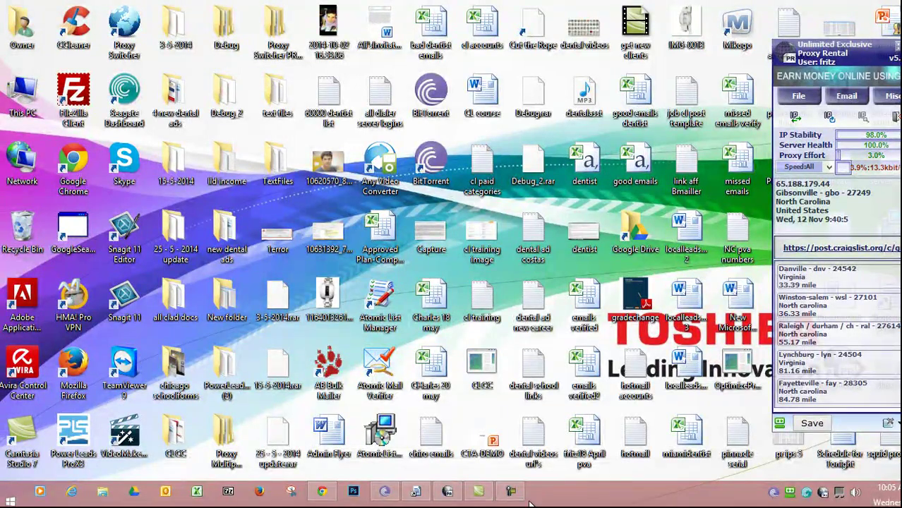
- Resume recording, switch to the second Main window, and open tabPage1 with the account's postings
click(510, 492)
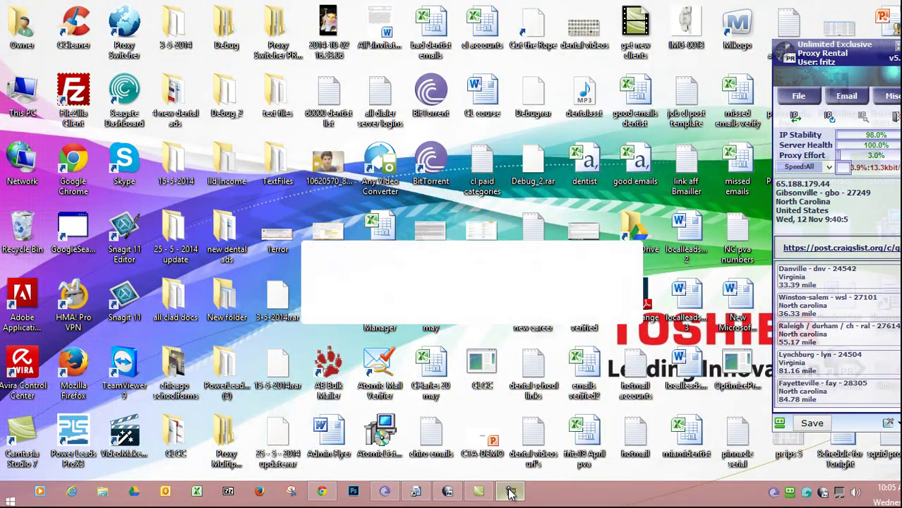
click(579, 300)
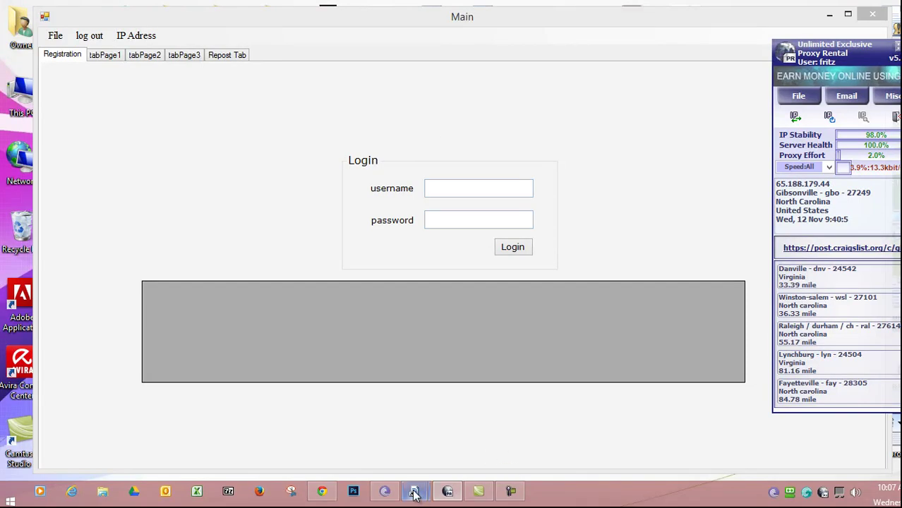
mouse_move(417, 495)
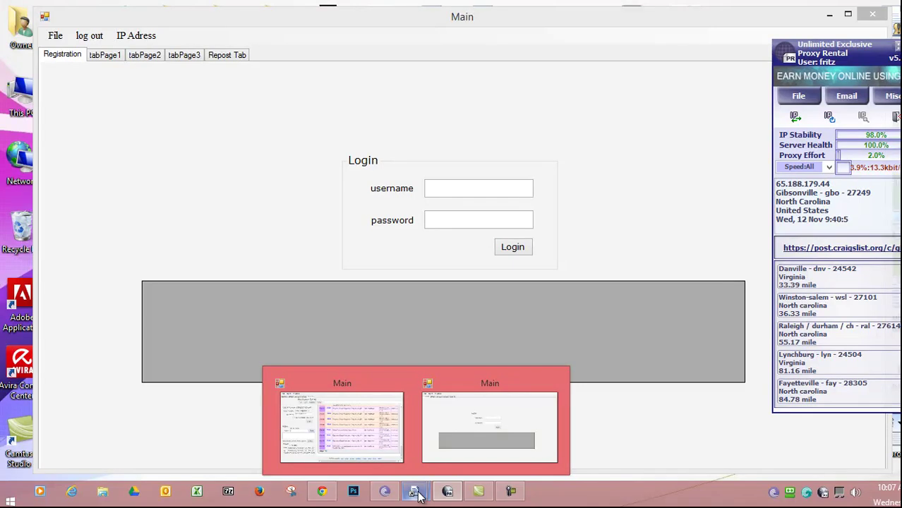
mouse_move(312, 404)
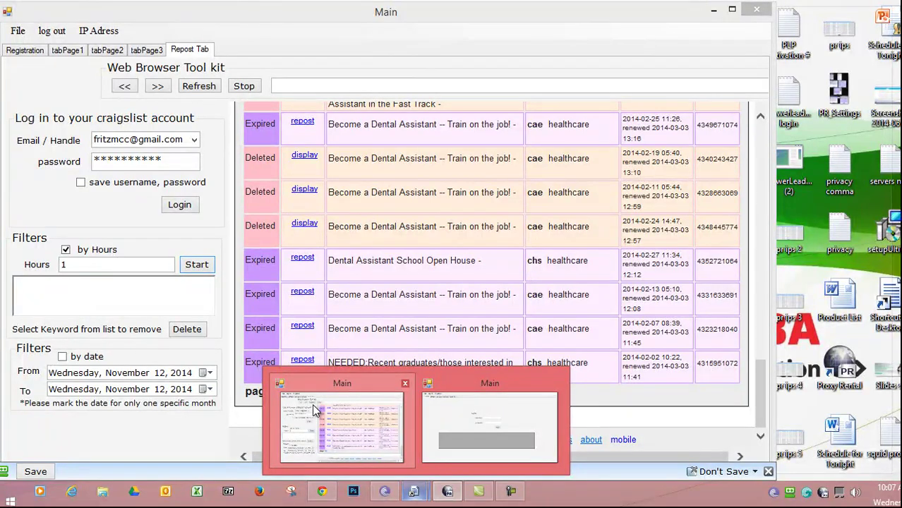
mouse_move(527, 423)
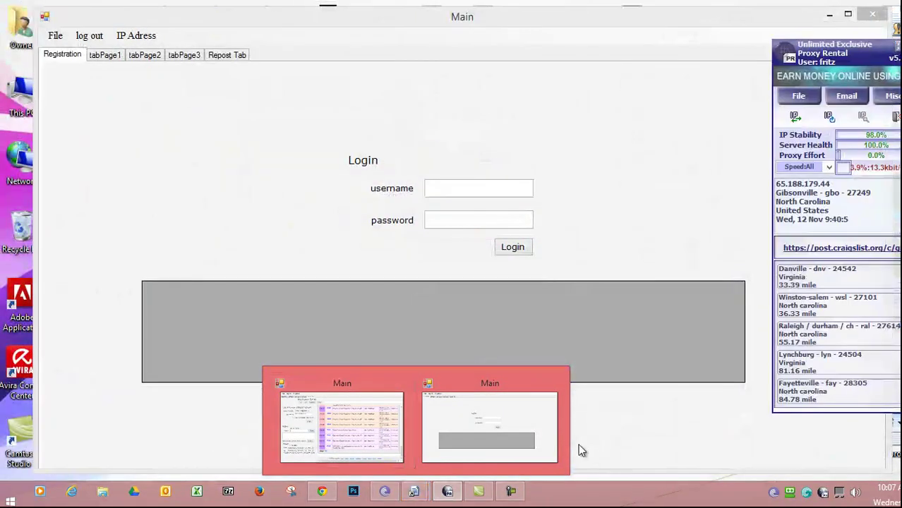
click(527, 423)
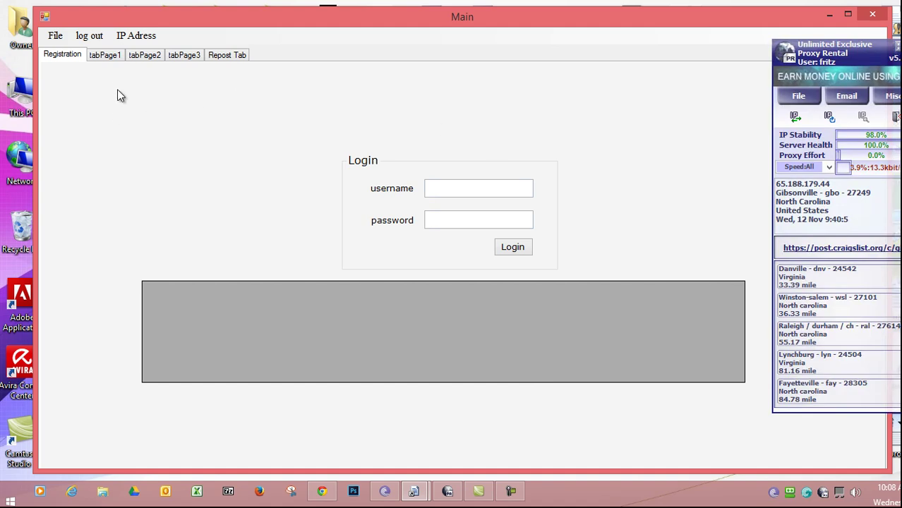
click(104, 56)
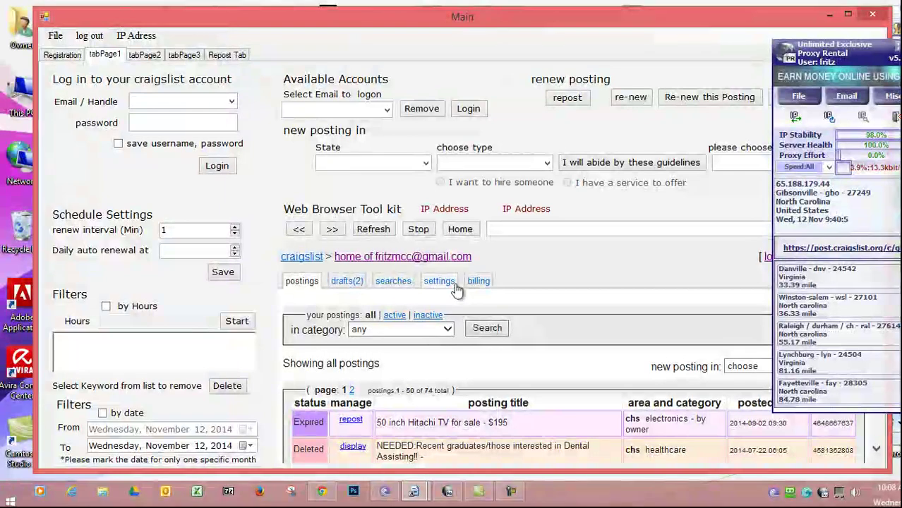
- Log out of the craigslist account using the 'log out' menu item
click(86, 36)
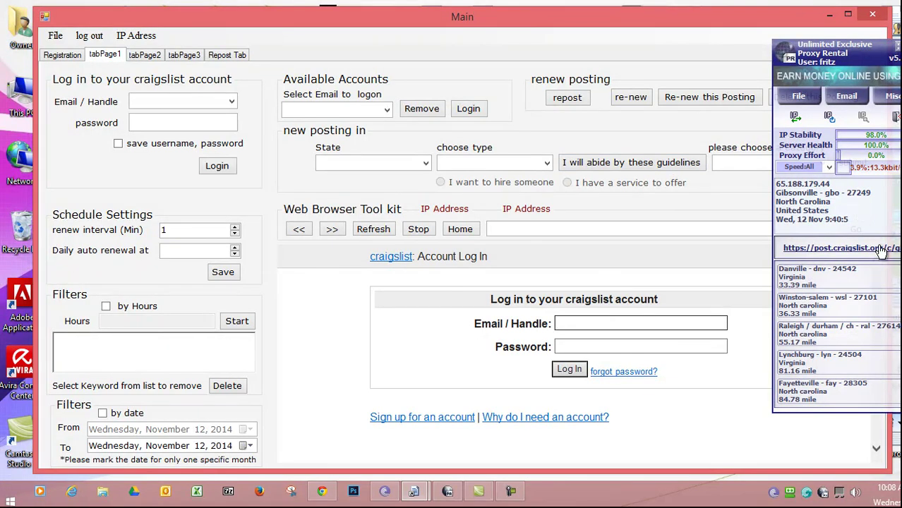
- Change the proxy IP three times until it lands on 184.10.239.164 in Altmar, New York
click(796, 118)
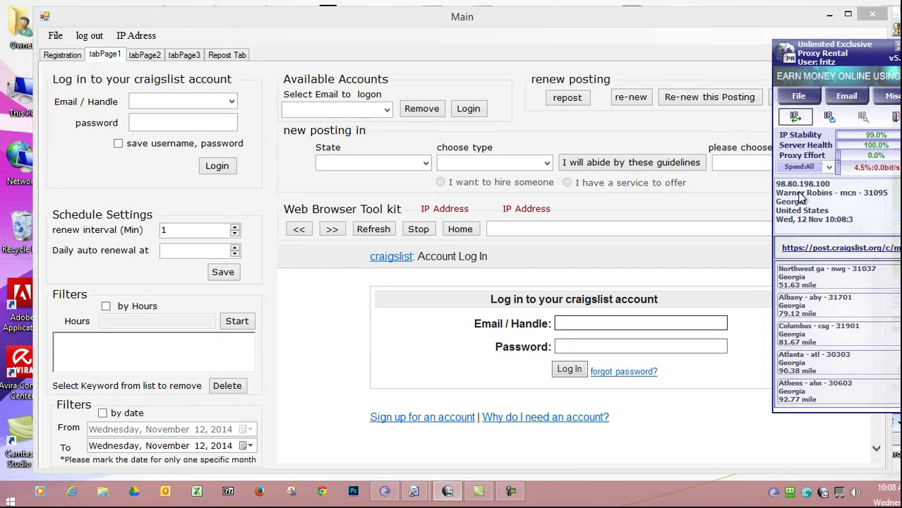
click(796, 119)
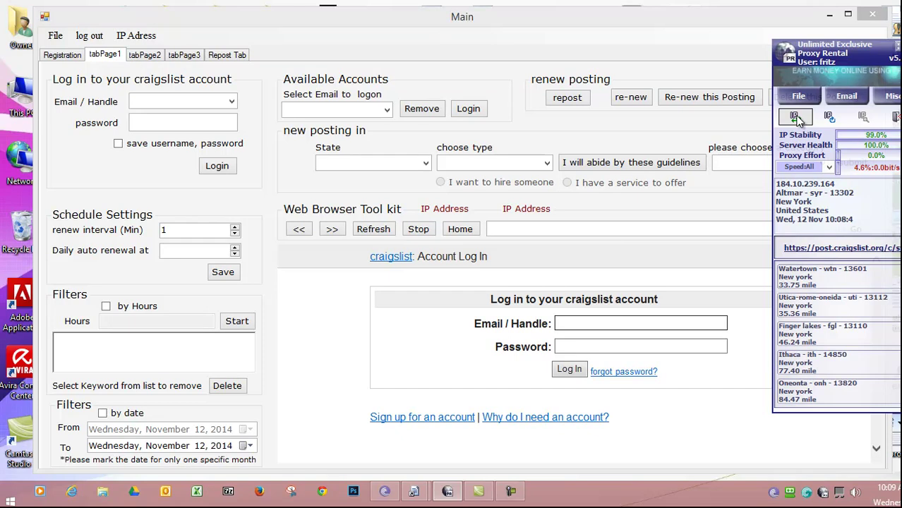
click(796, 118)
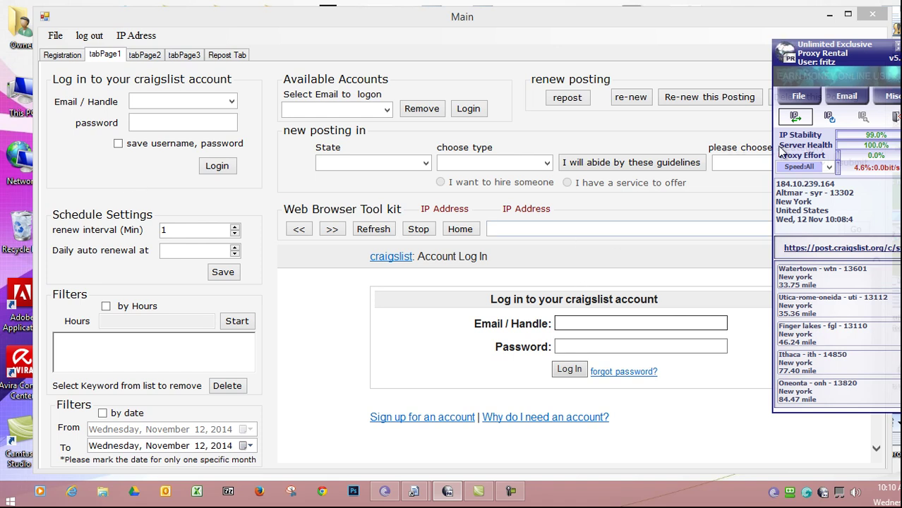
- Move the Proxy Rental panel to the centre and back to the right edge, then refocus Main
drag(819, 50, 715, 180)
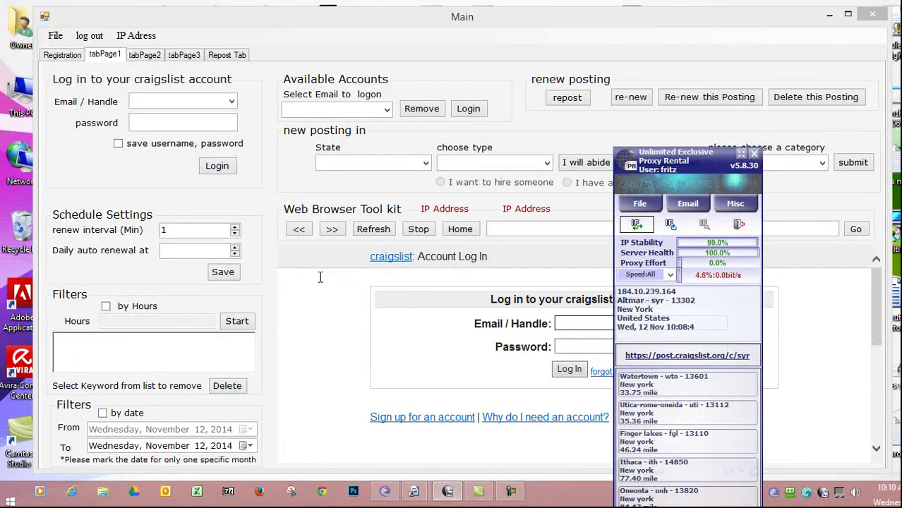
drag(713, 175, 849, 136)
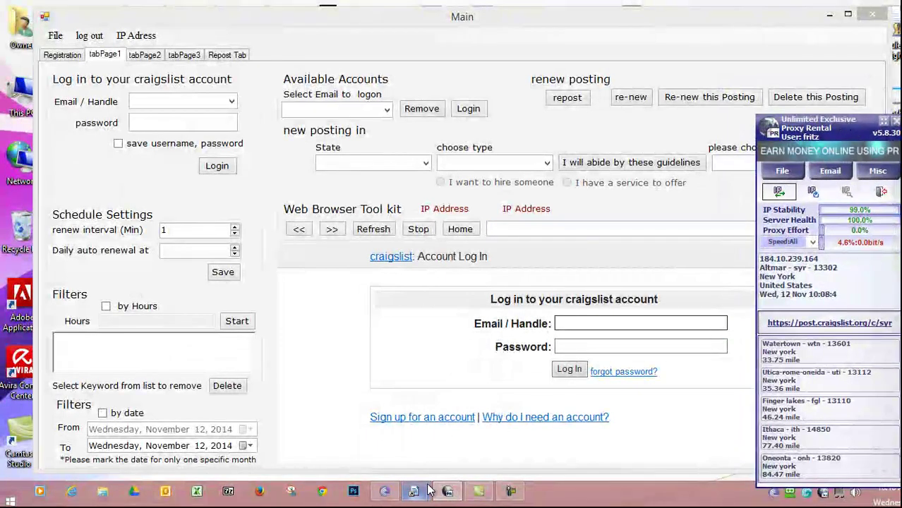
mouse_move(416, 492)
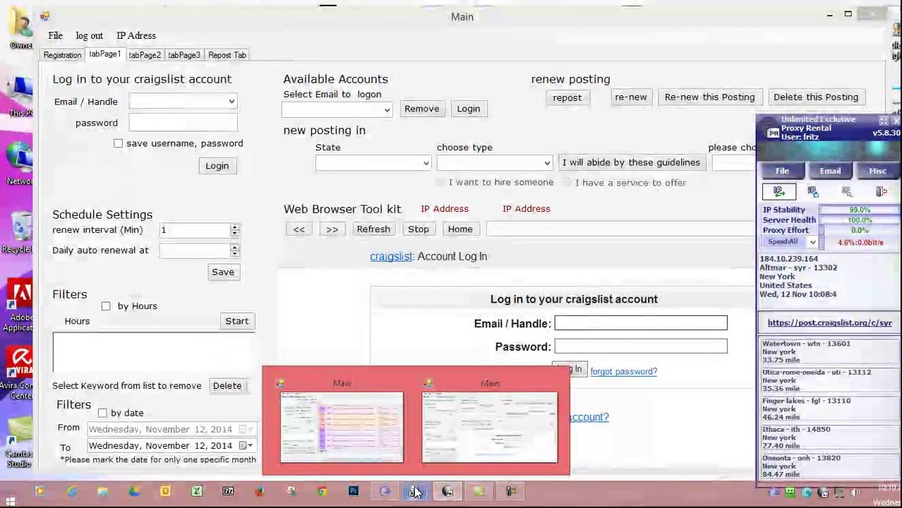
right_click(414, 492)
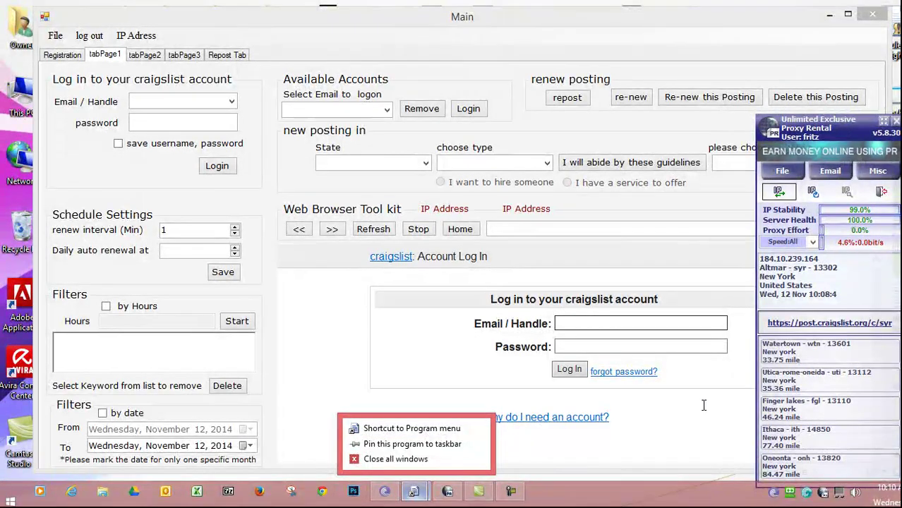
click(703, 405)
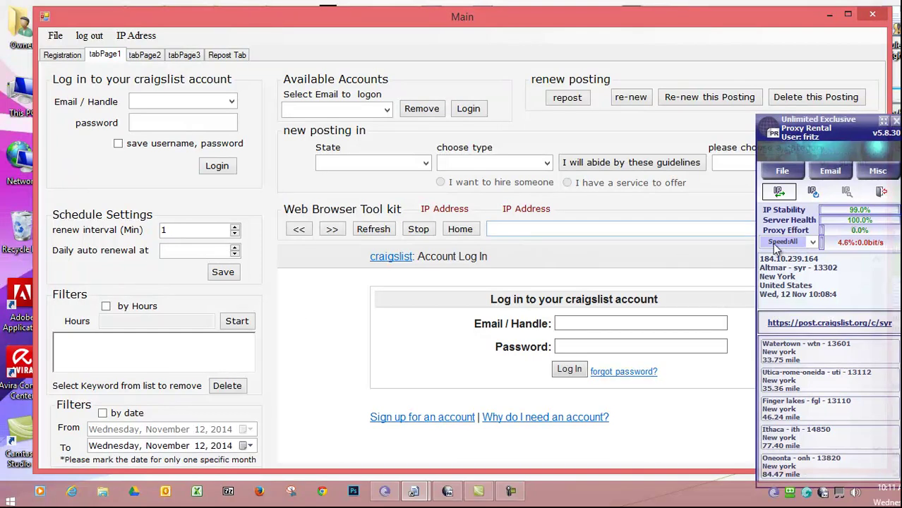
- Drag the Proxy Rental panel upward toward the top-right corner
click(835, 130)
drag(835, 131, 830, 66)
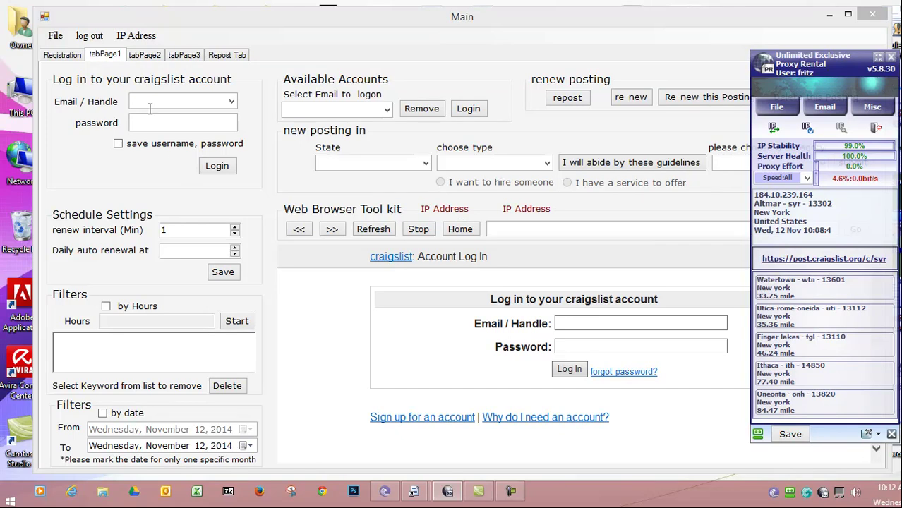
- Run the 'IP Adress' check to look up the posting tool's current IP
click(124, 39)
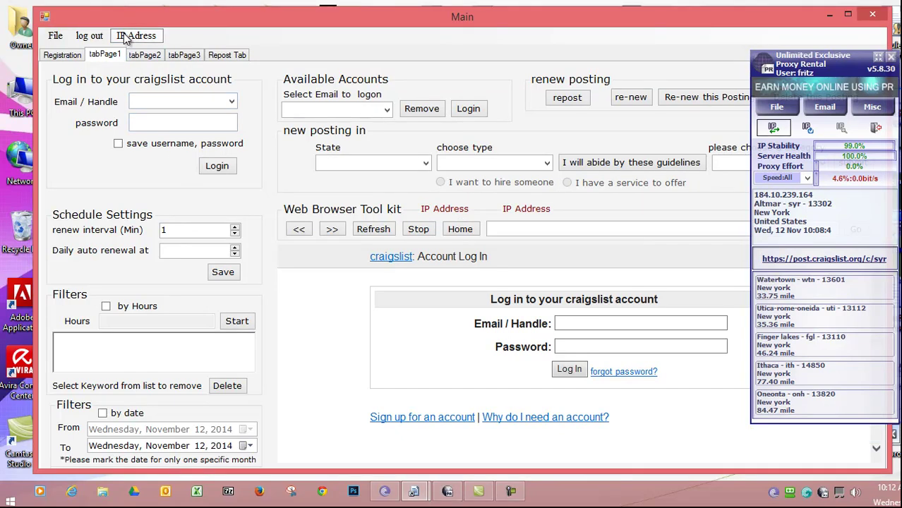